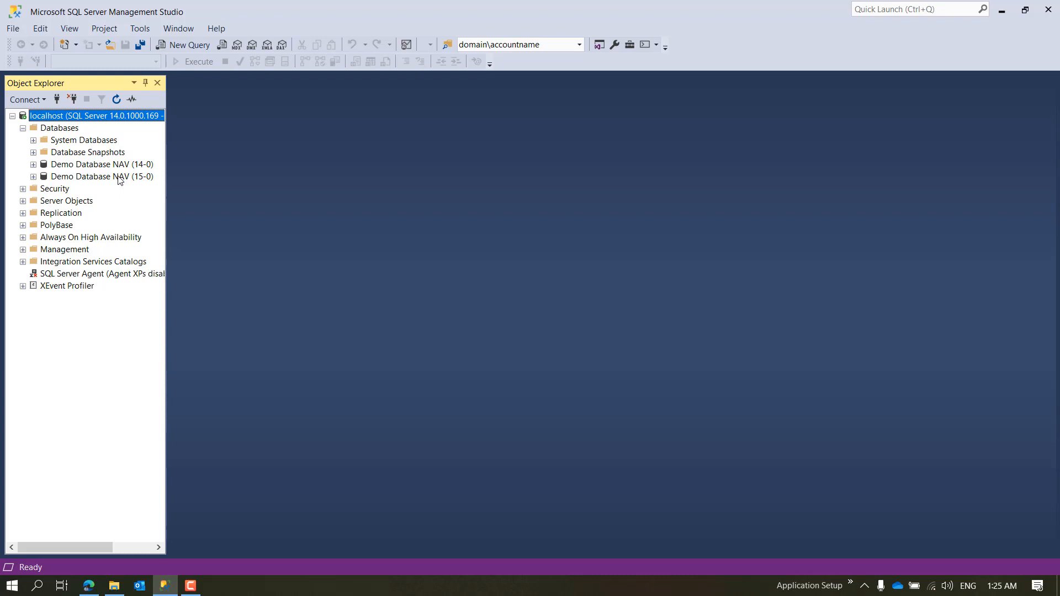
Step: Open the backup settings for Demo Database NAV (15-0) and display their General page
right_click(119, 178)
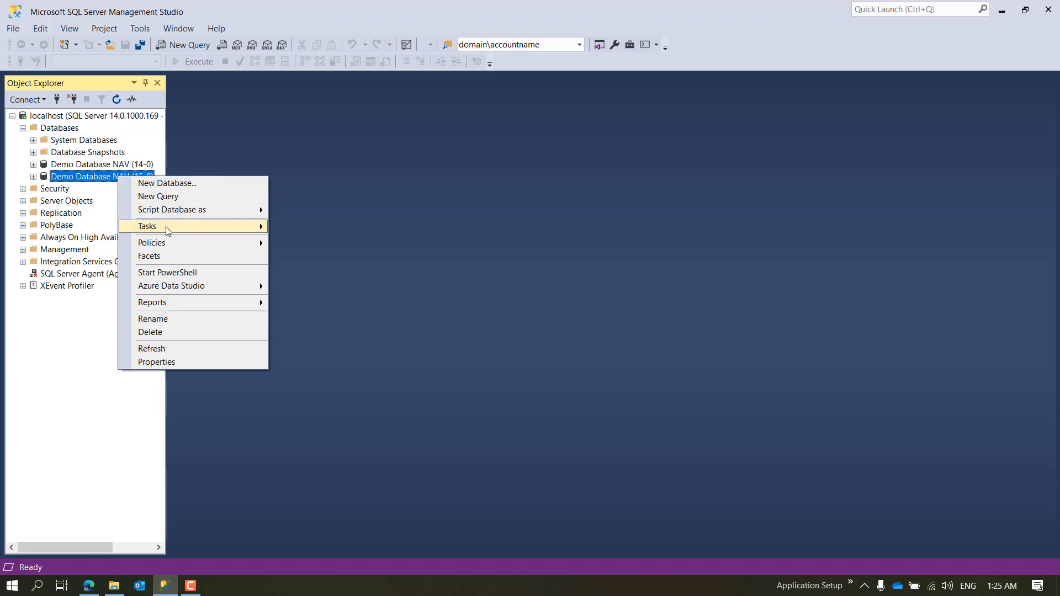
mouse_move(169, 231)
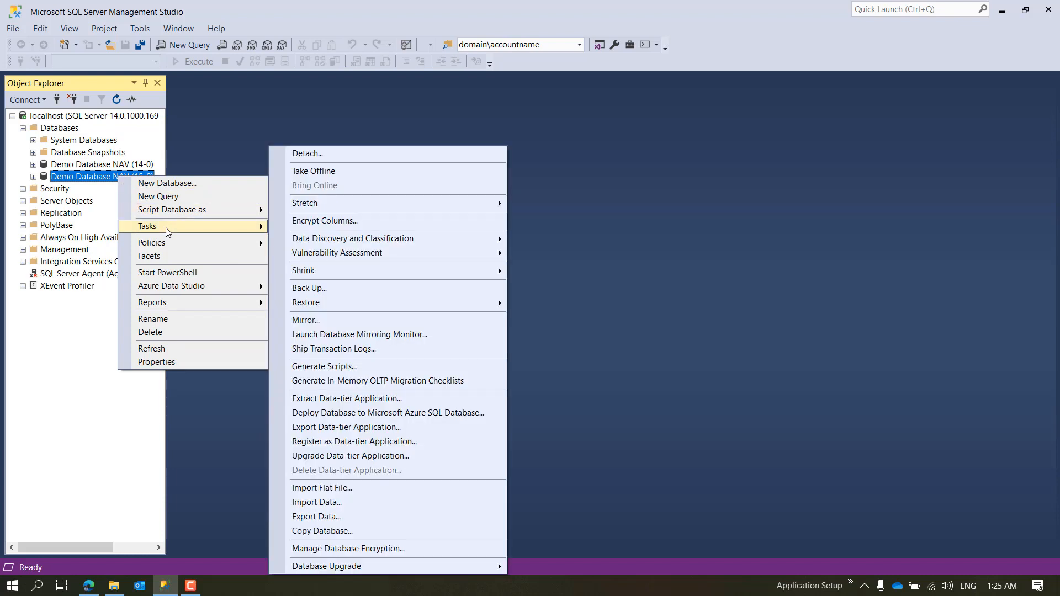
left_click(330, 294)
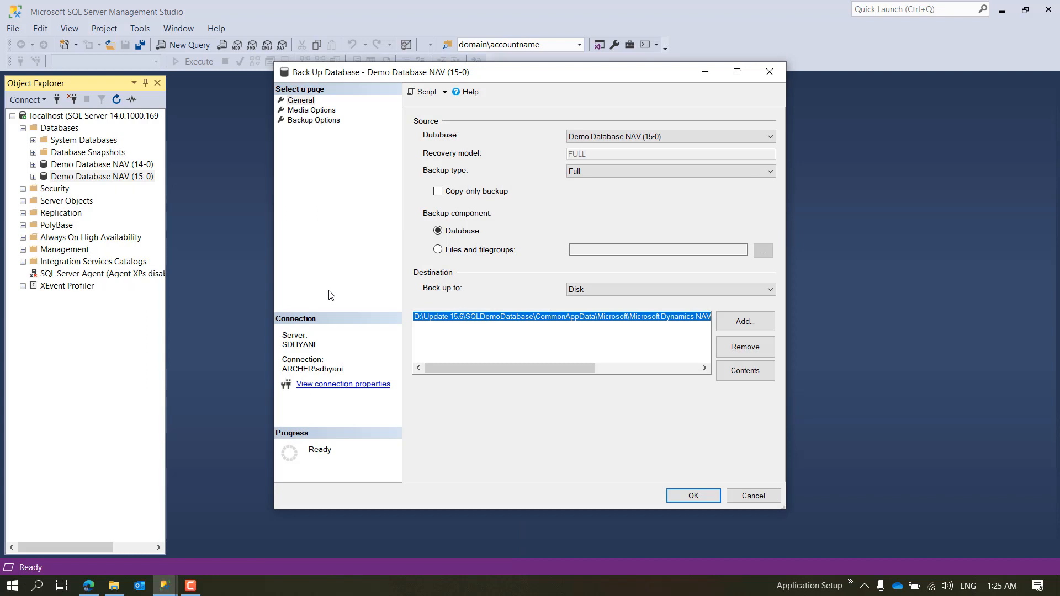
left_click(313, 113)
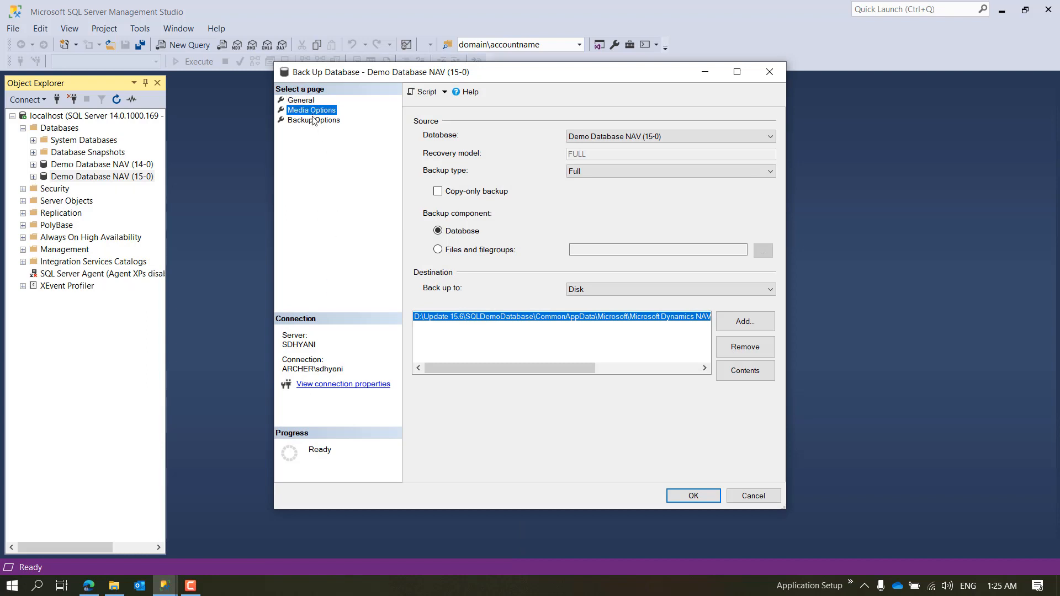
left_click(313, 121)
left_click(309, 104)
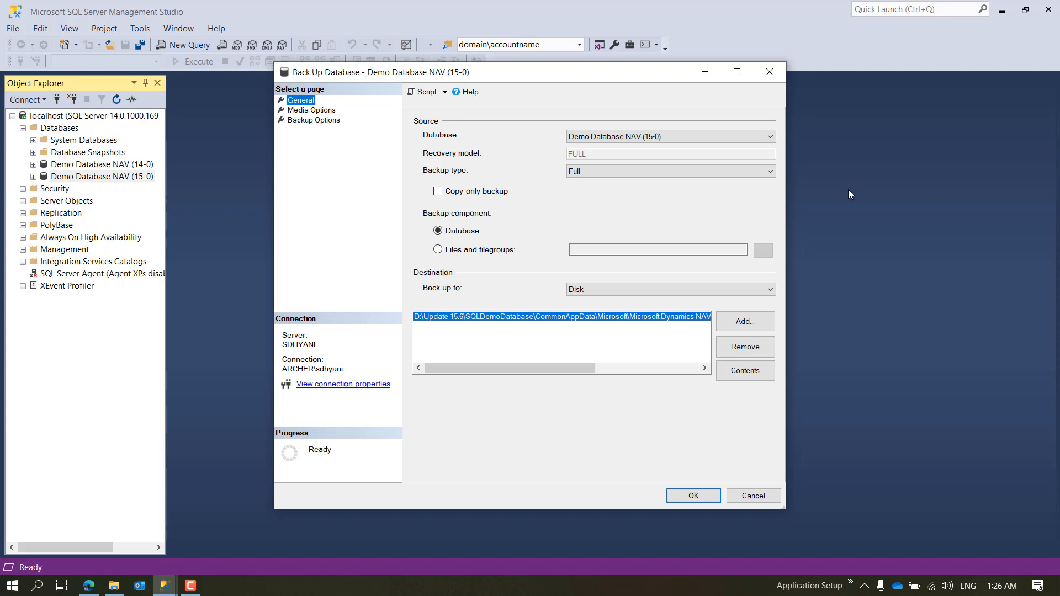
Step: Select Demo Database NAV (15-0) as the source database of the backup
left_click(667, 137)
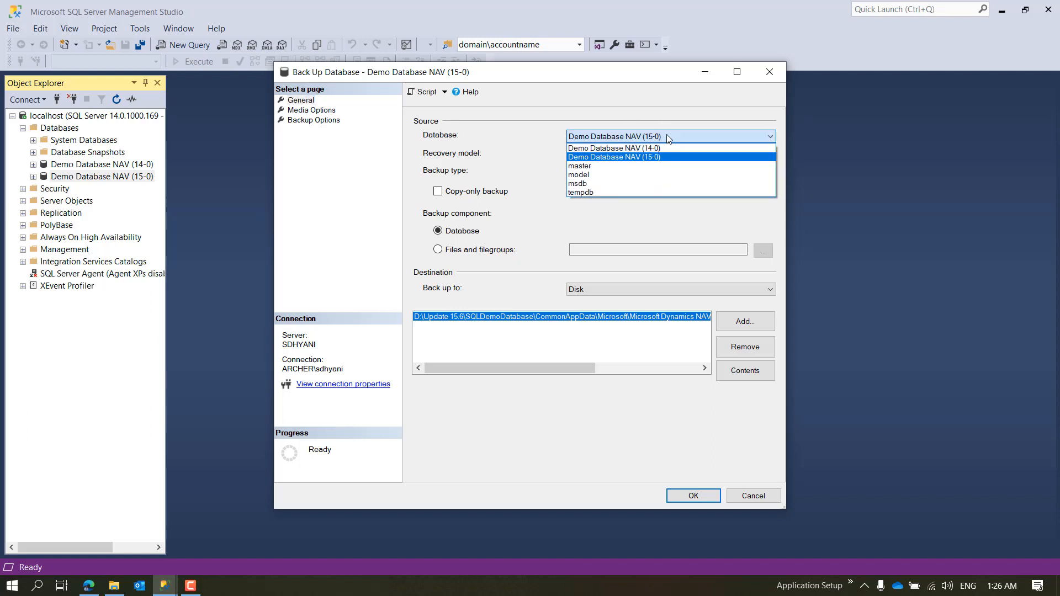
left_click(667, 136)
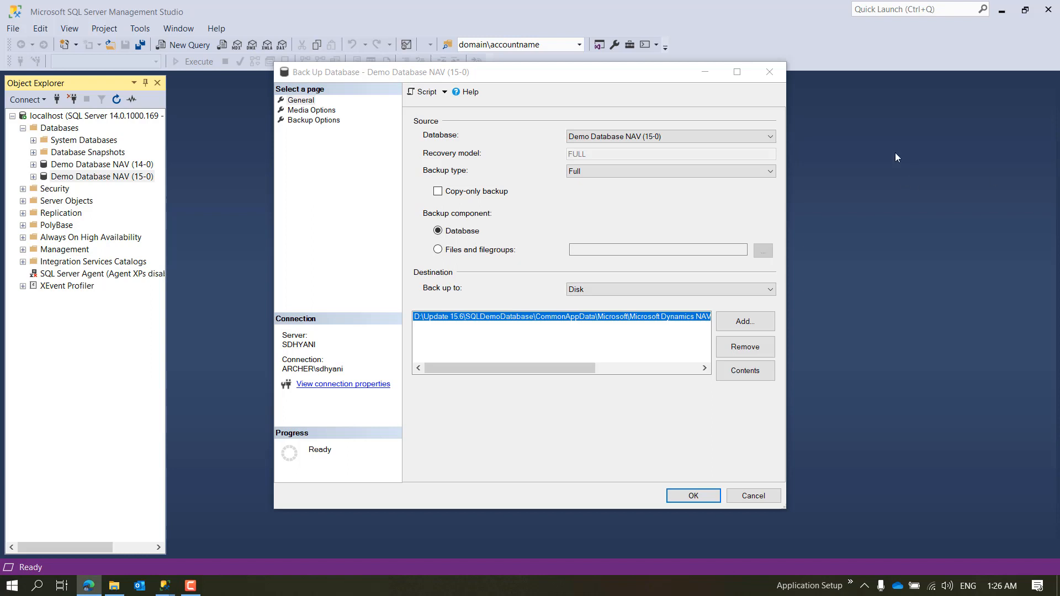
left_click(771, 137)
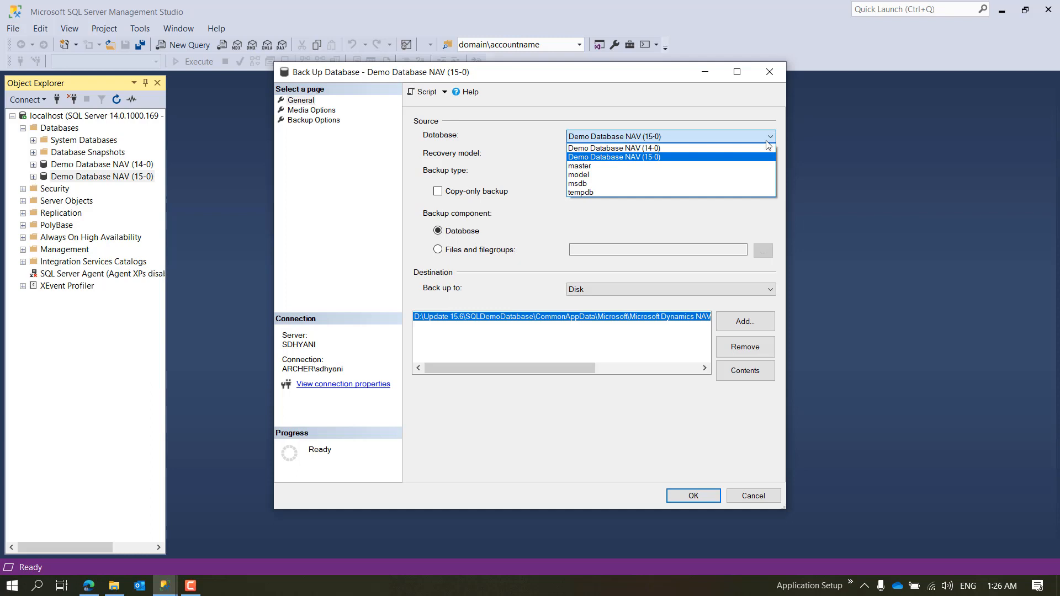
left_click(687, 157)
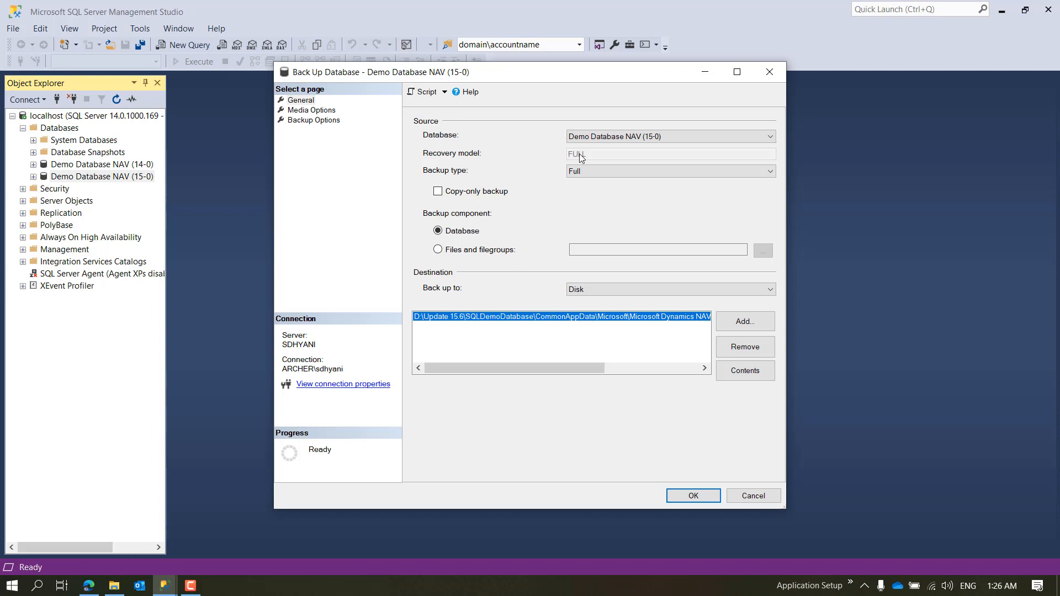
Step: Open a second set of backup settings for Demo Database NAV (14-0), keeping the 15-0 one open
left_click_drag(647, 79, 541, 93)
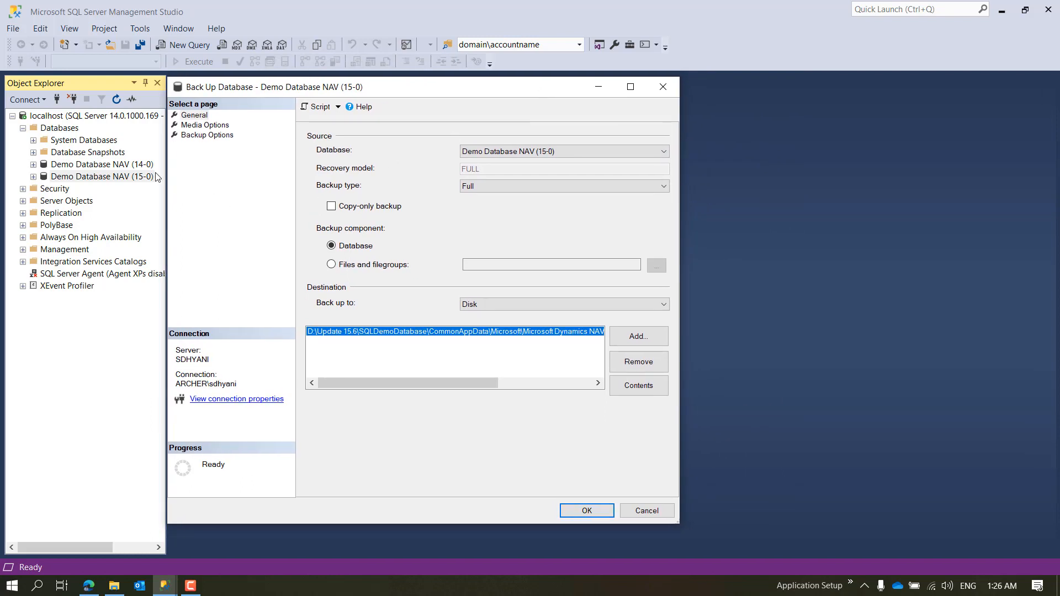
right_click(137, 166)
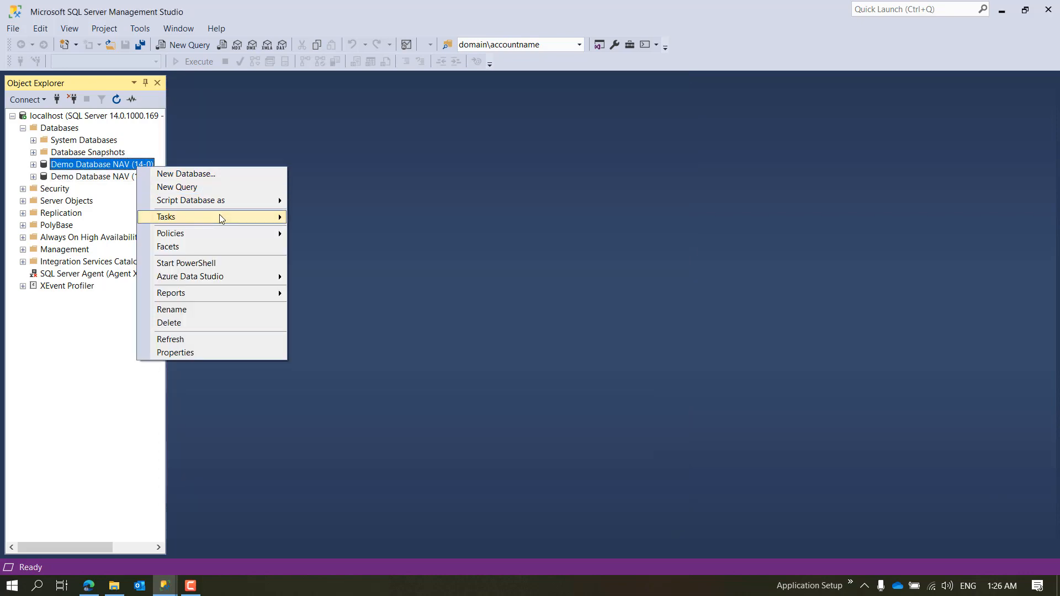
mouse_move(220, 215)
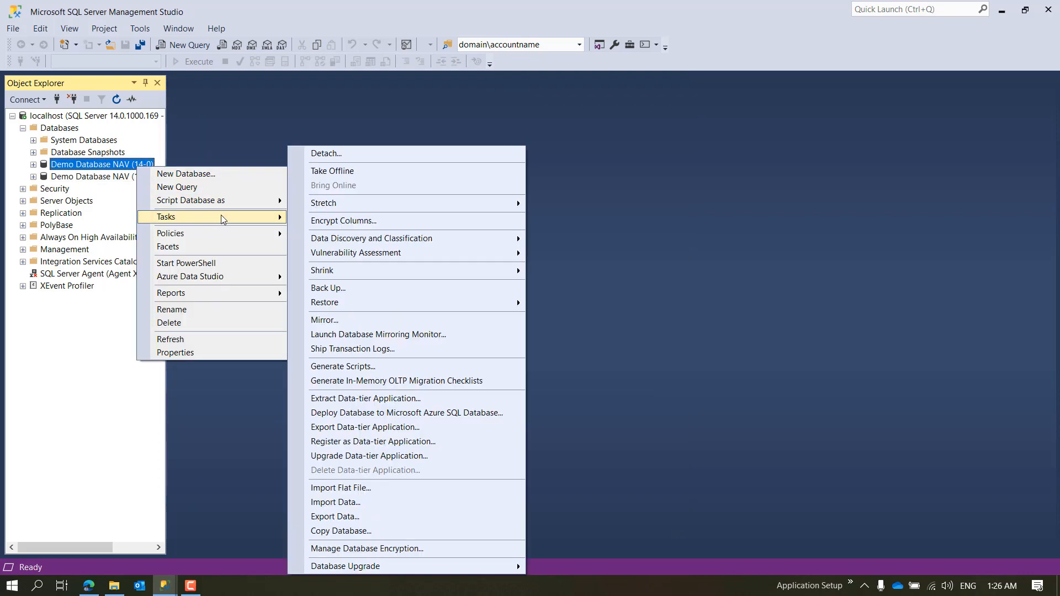
left_click(363, 288)
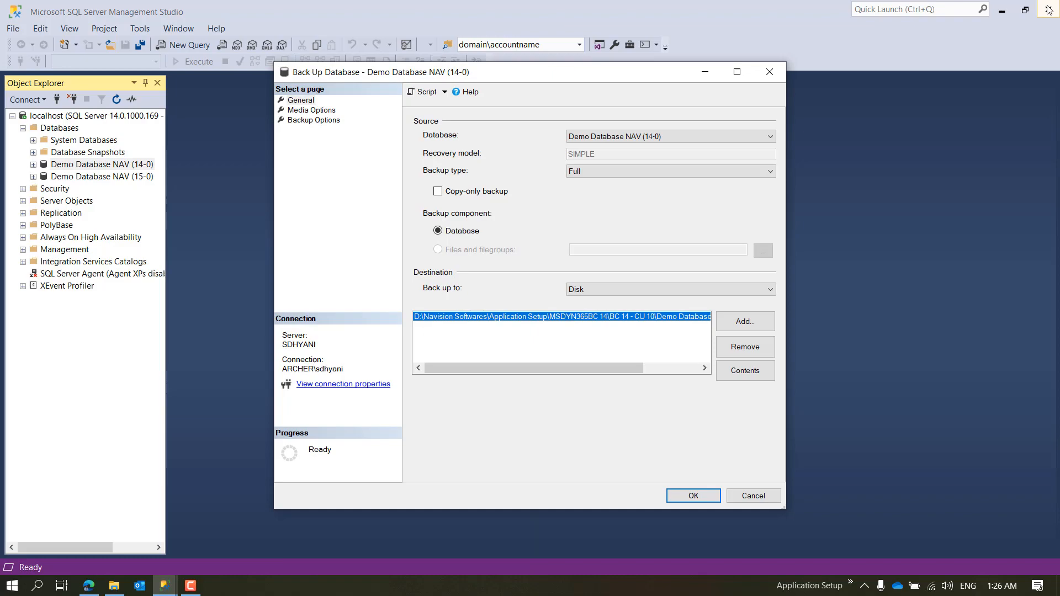
Step: Minimize the main window and place the 15-0 and 14-0 backup dialogs side by side for comparison
left_click(1001, 10)
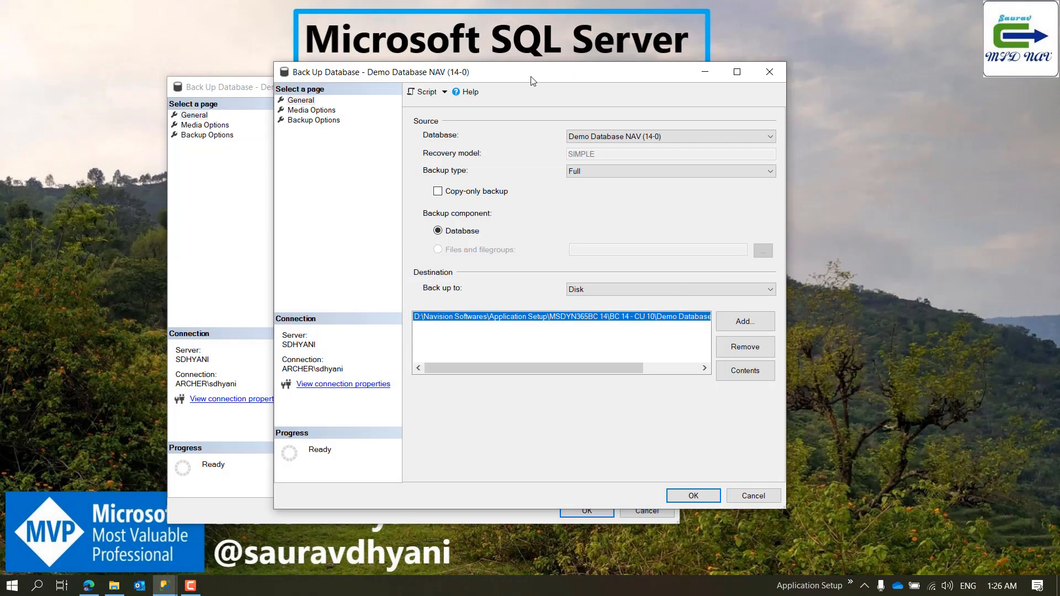
left_click_drag(536, 79, 783, 85)
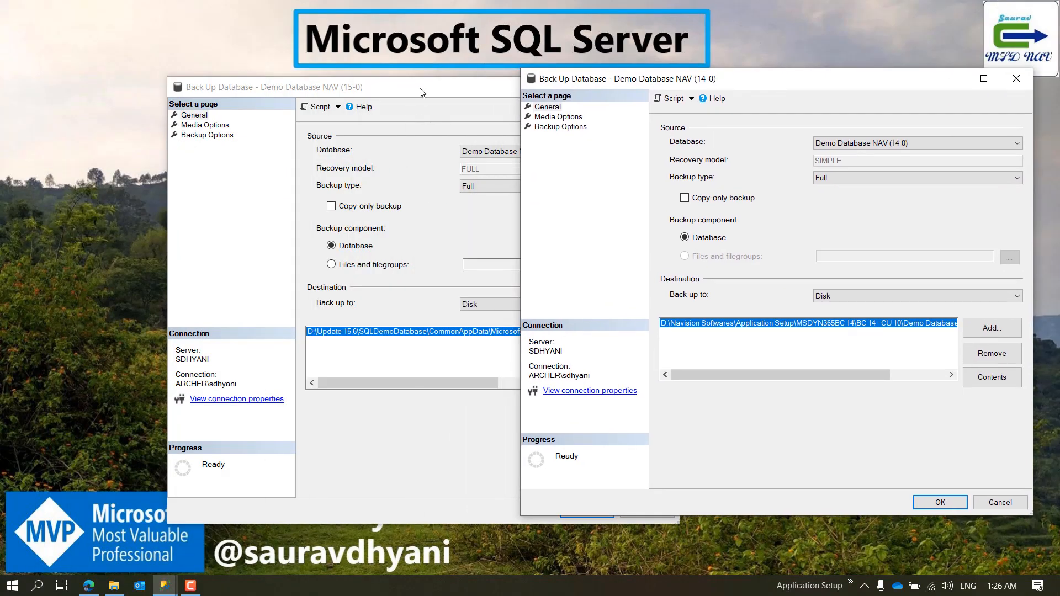
left_click_drag(423, 92, 376, 81)
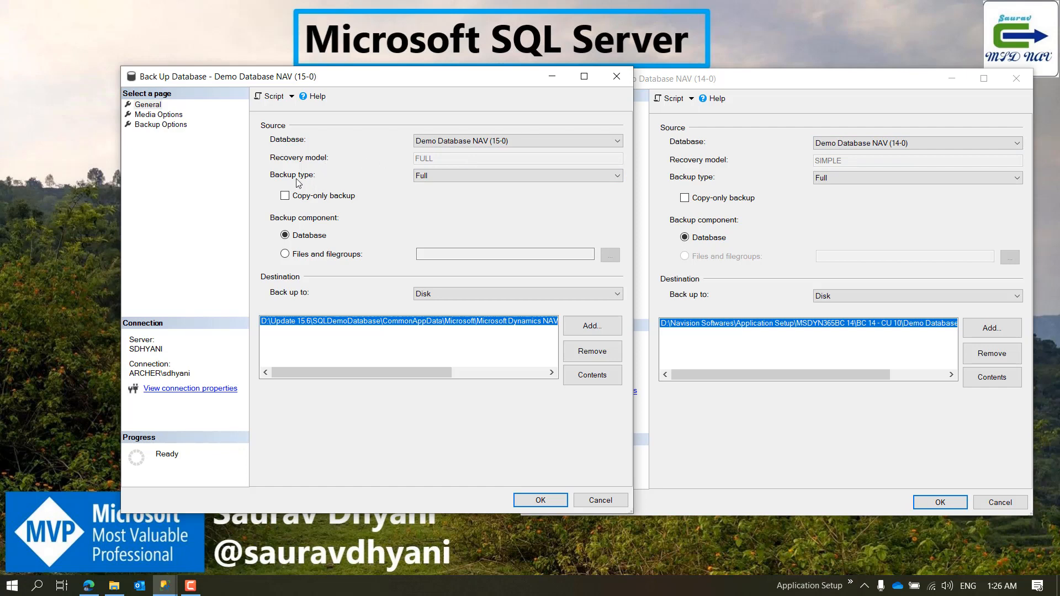
Step: Compare the backup types offered for the 15-0 and 14-0 databases, keeping Full for both
left_click(476, 175)
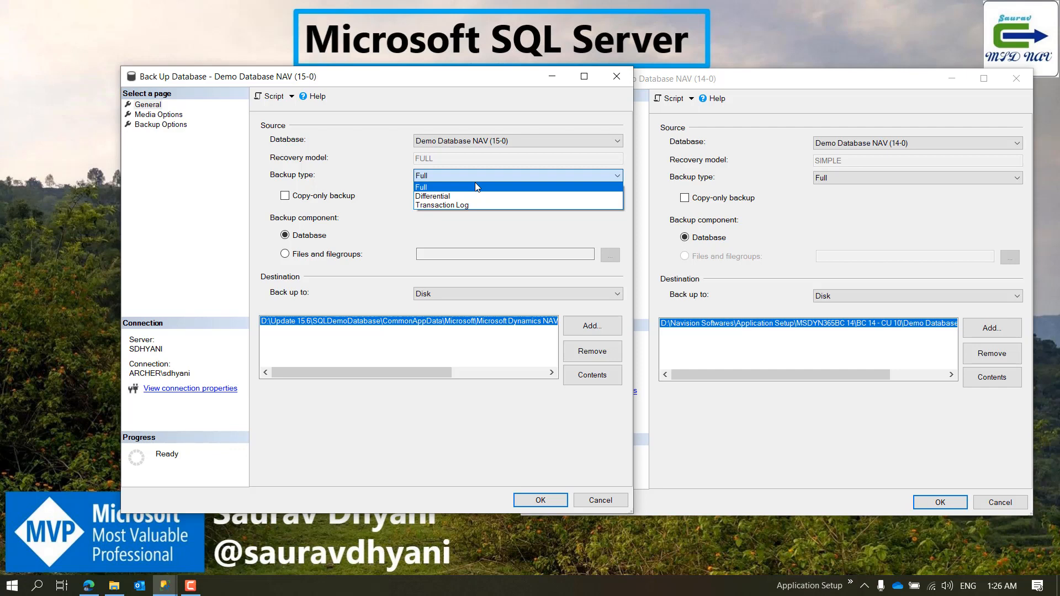
left_click(846, 161)
left_click(845, 174)
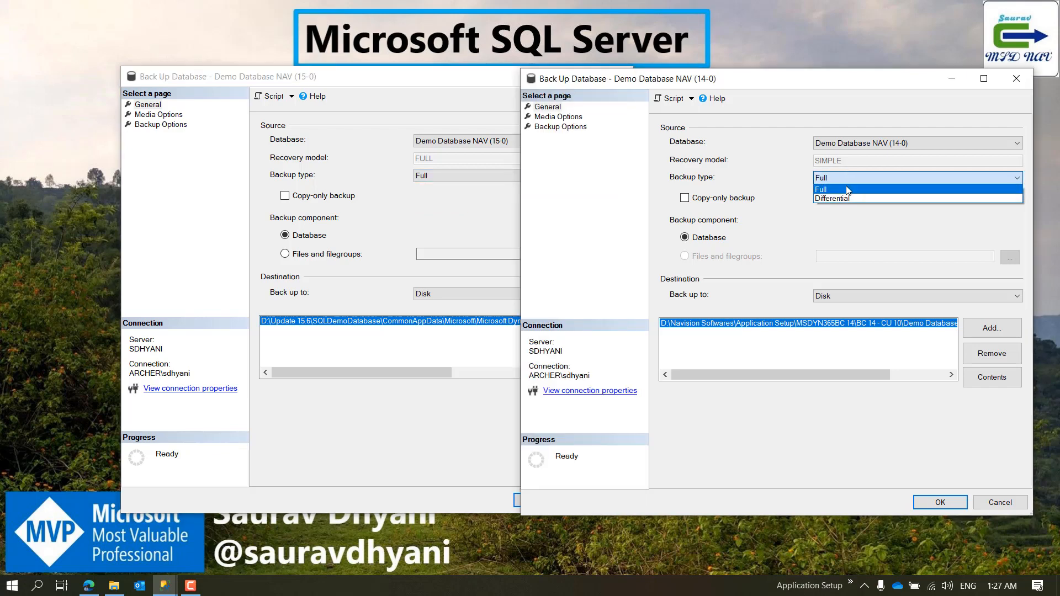
left_click(846, 185)
left_click(445, 174)
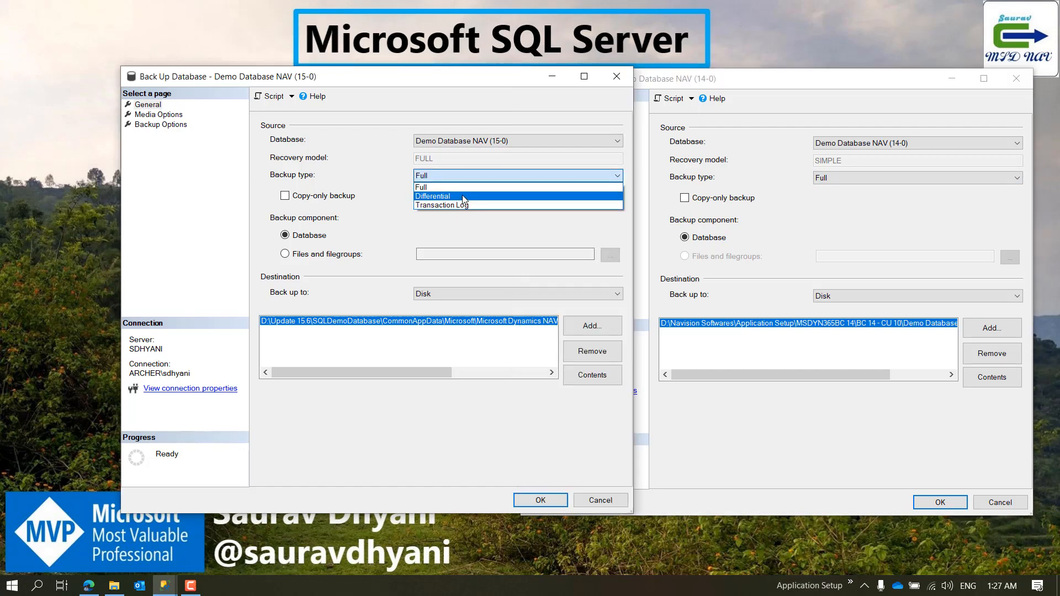
left_click(464, 188)
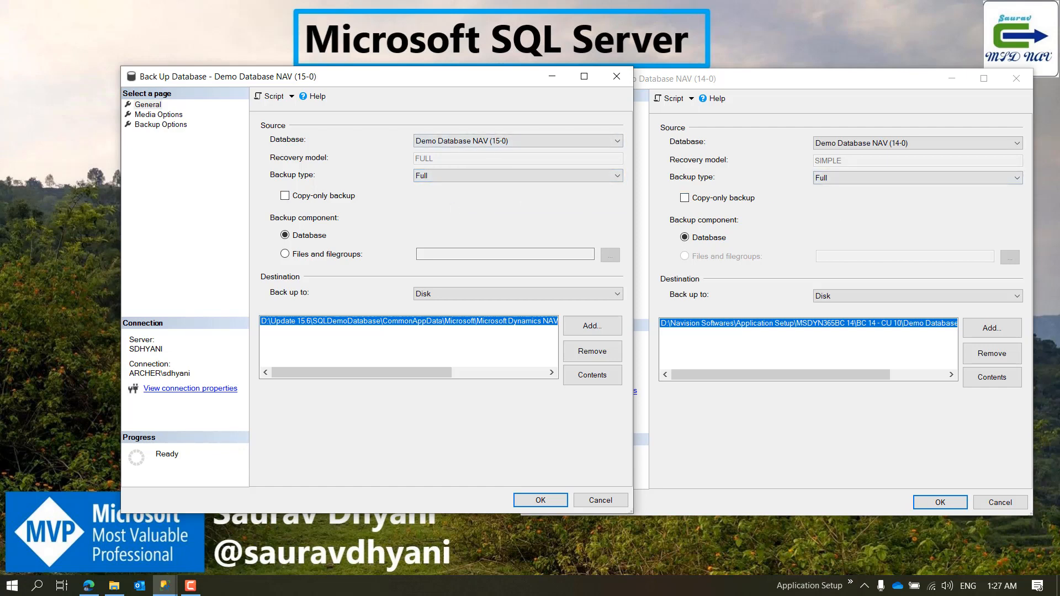
Step: View the files and filegroups selectable for the 15-0 backup and cancel the selection
key("alt+Tab")
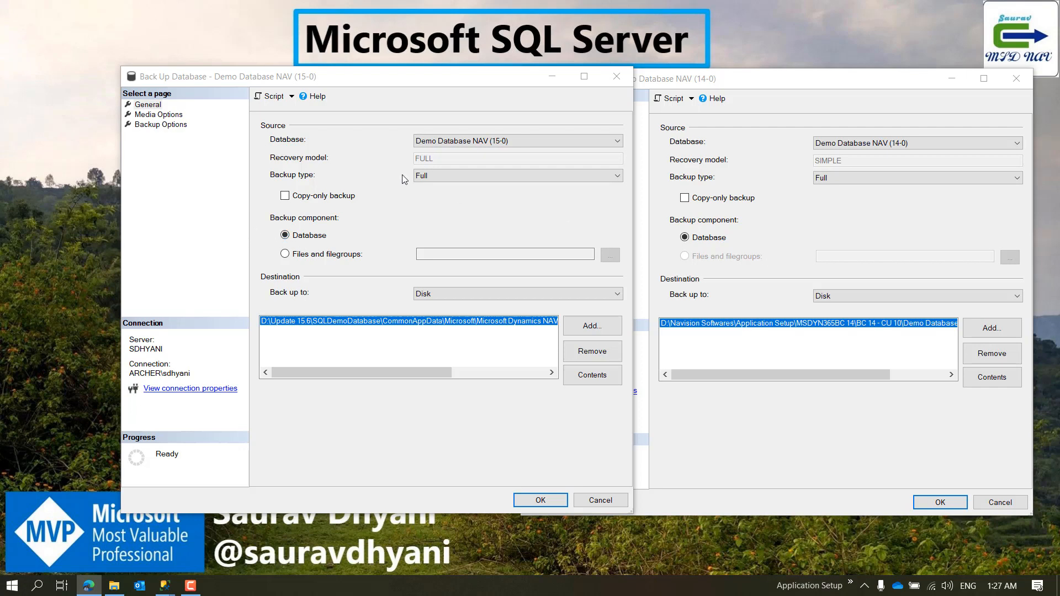
left_click(317, 259)
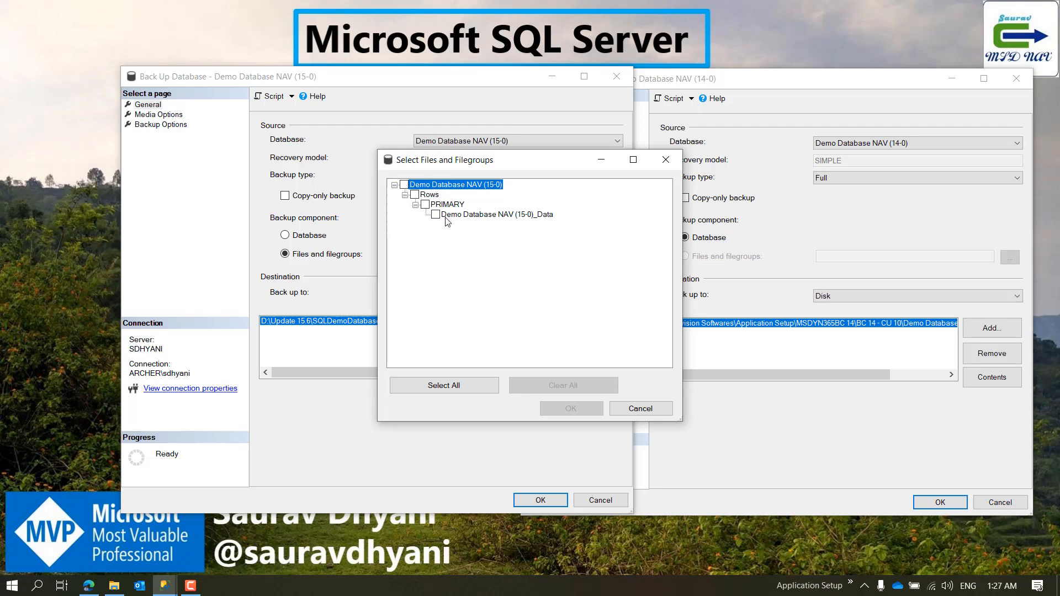
left_click(670, 413)
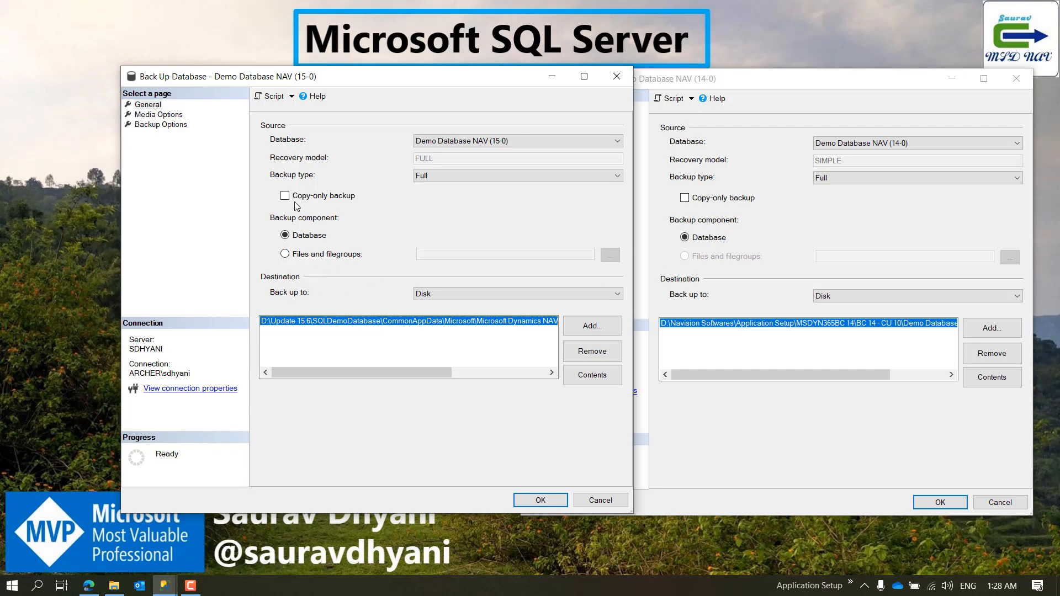
Step: Try URL as the 15-0 backup destination, view its Azure storage settings, and return the destination to Disk
key("alt+Tab")
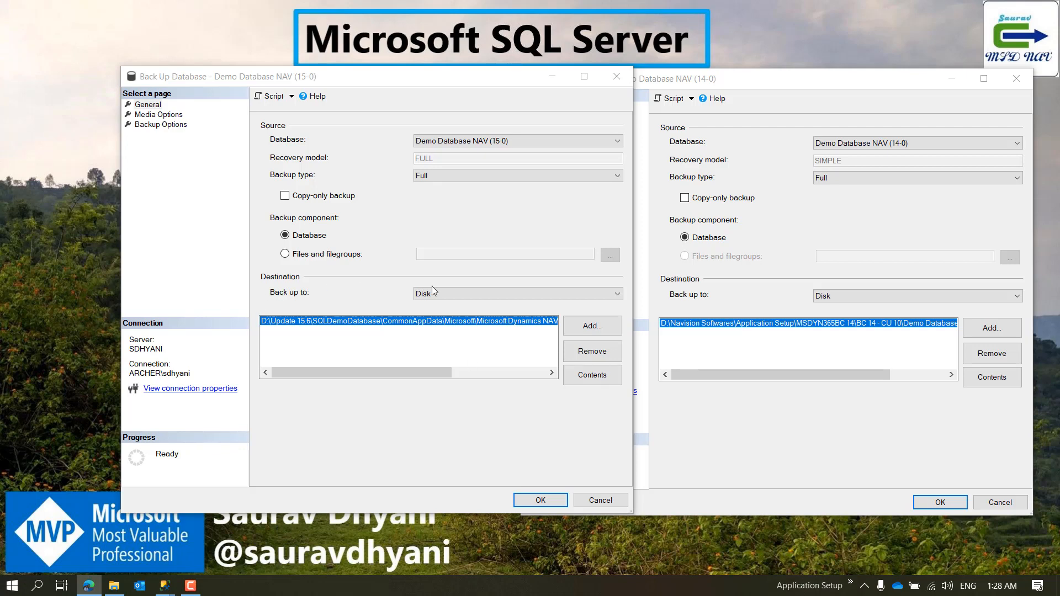
left_click(461, 295)
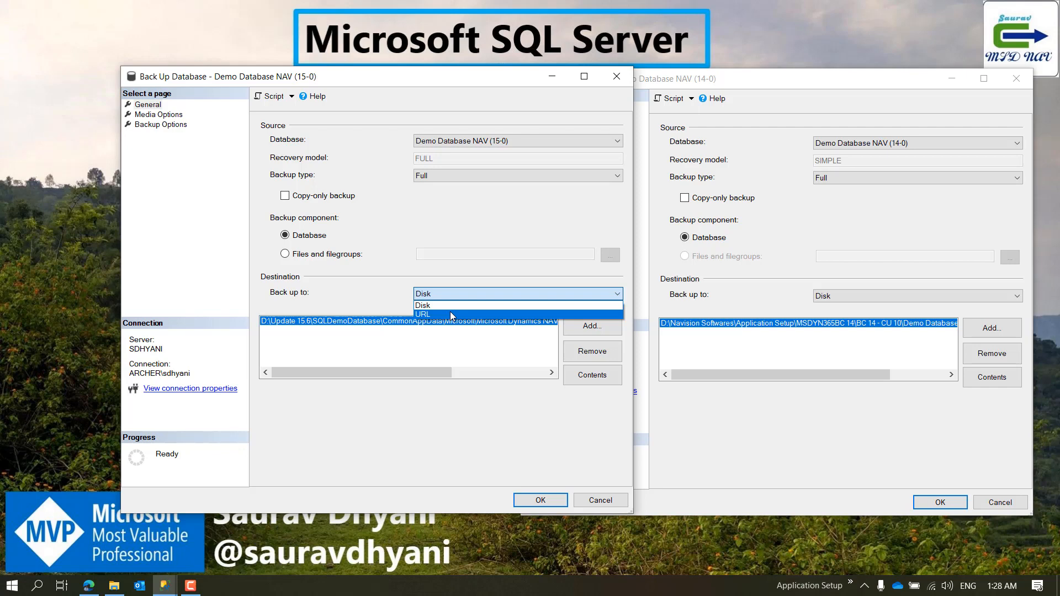
left_click(450, 313)
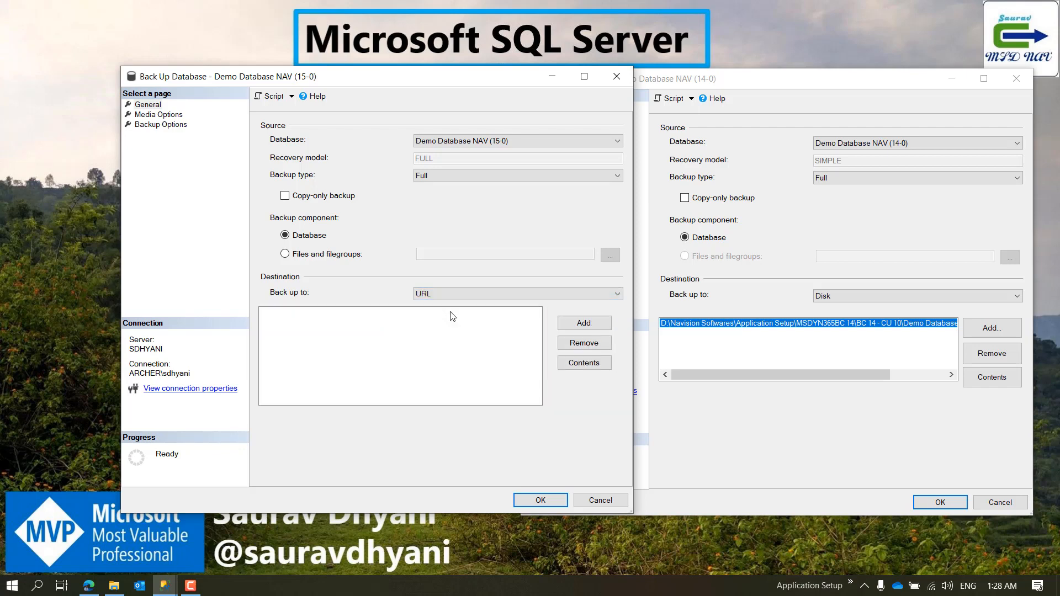
left_click(566, 328)
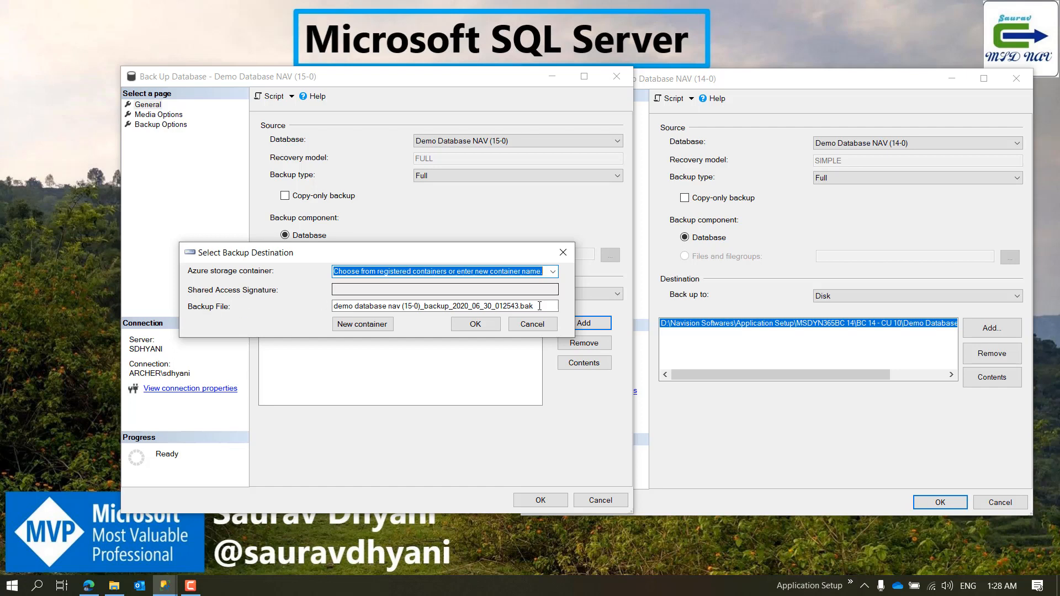
left_click(533, 324)
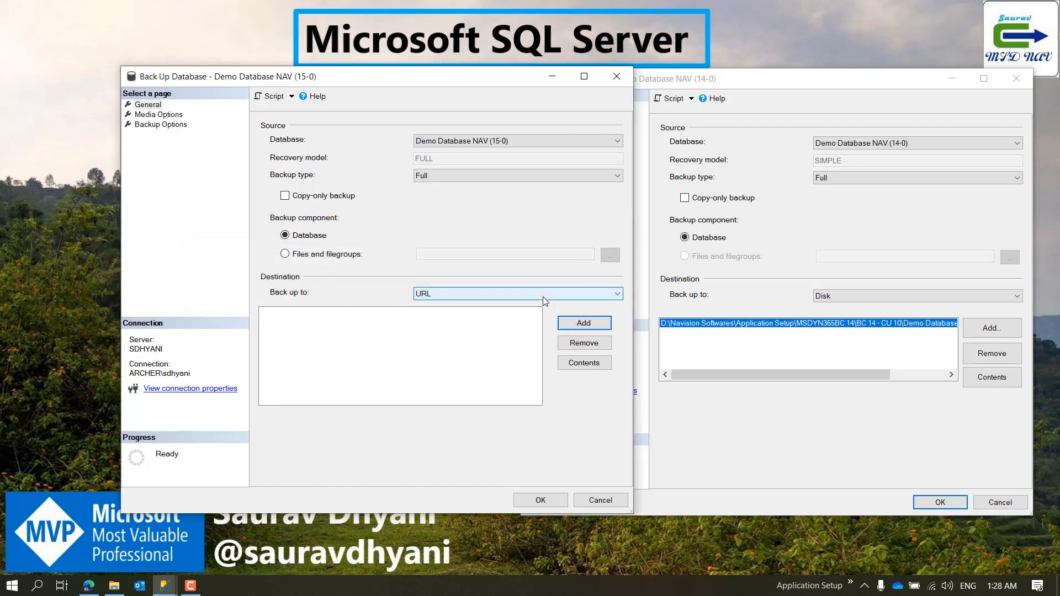
left_click(542, 298)
left_click(532, 304)
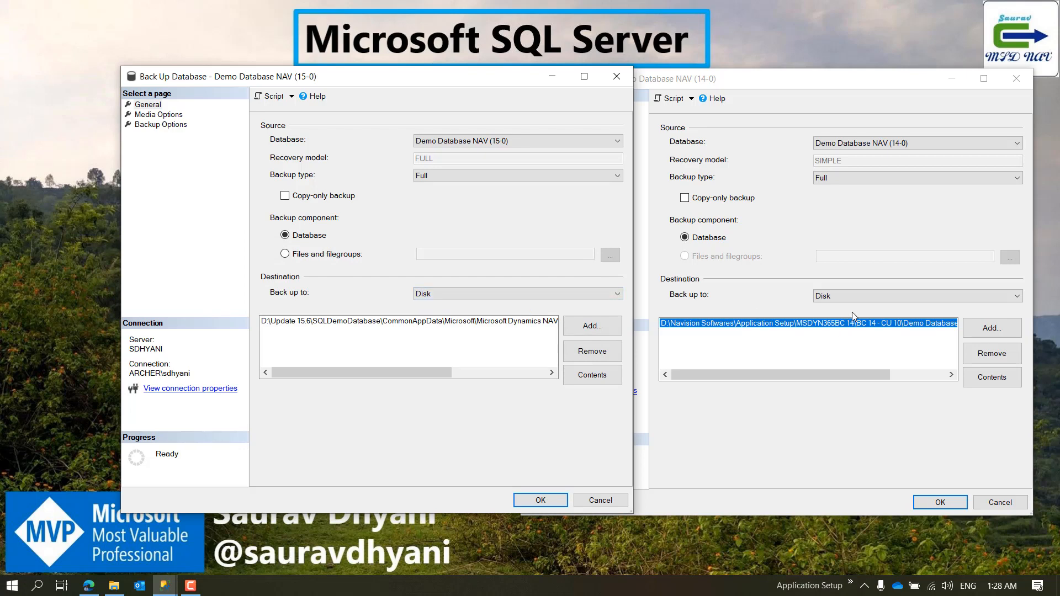
Step: Check the destination type setting of the 14-0 backup and return to the 15-0 backup dialog
left_click(861, 296)
left_click(861, 296)
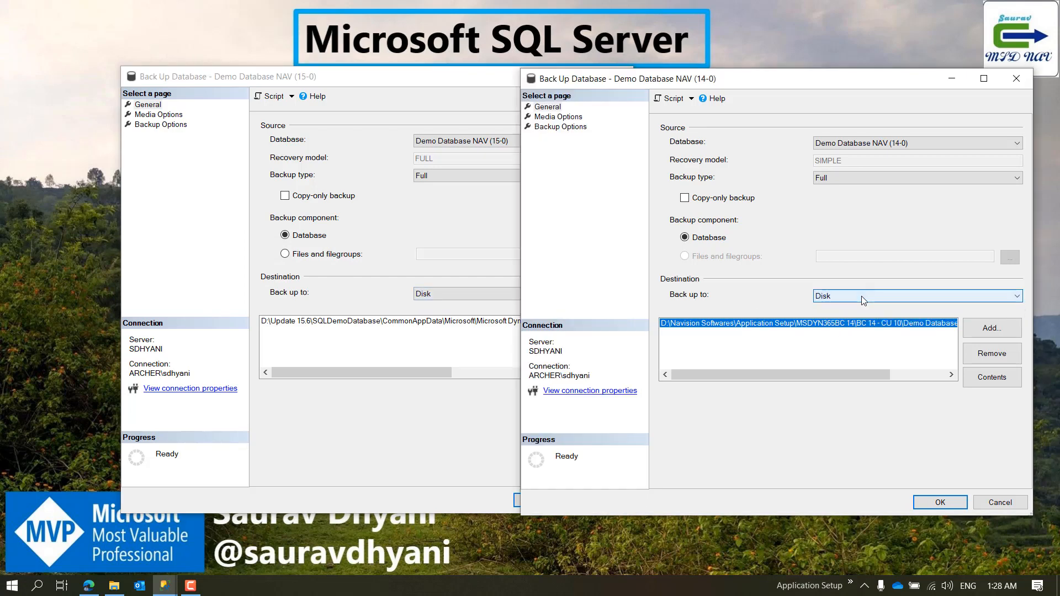
left_click(428, 273)
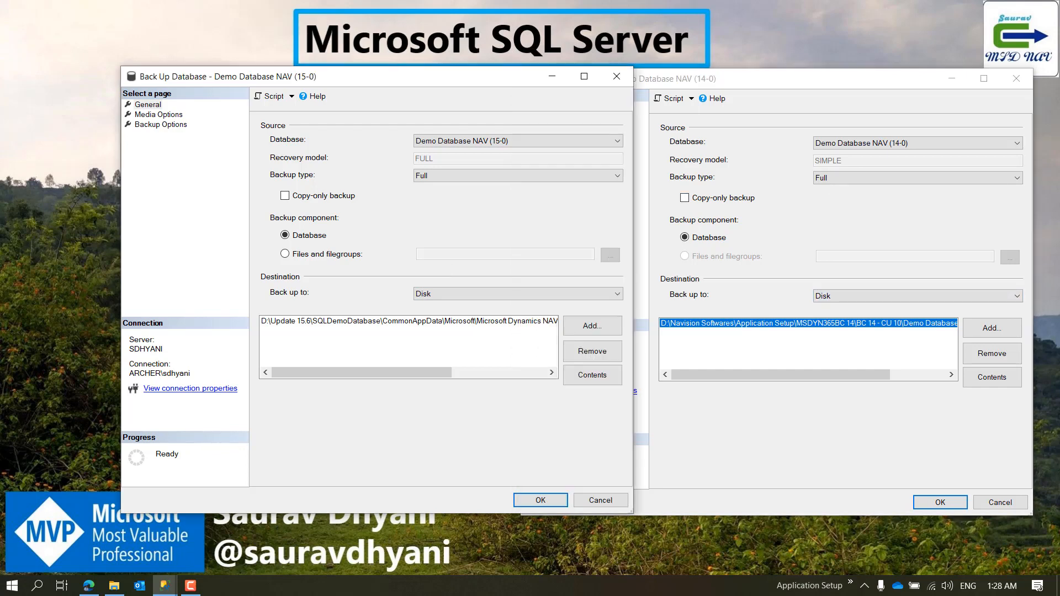
Step: Select the existing backup file in the 15-0 destination list and examine the end of its path
key("alt+Tab")
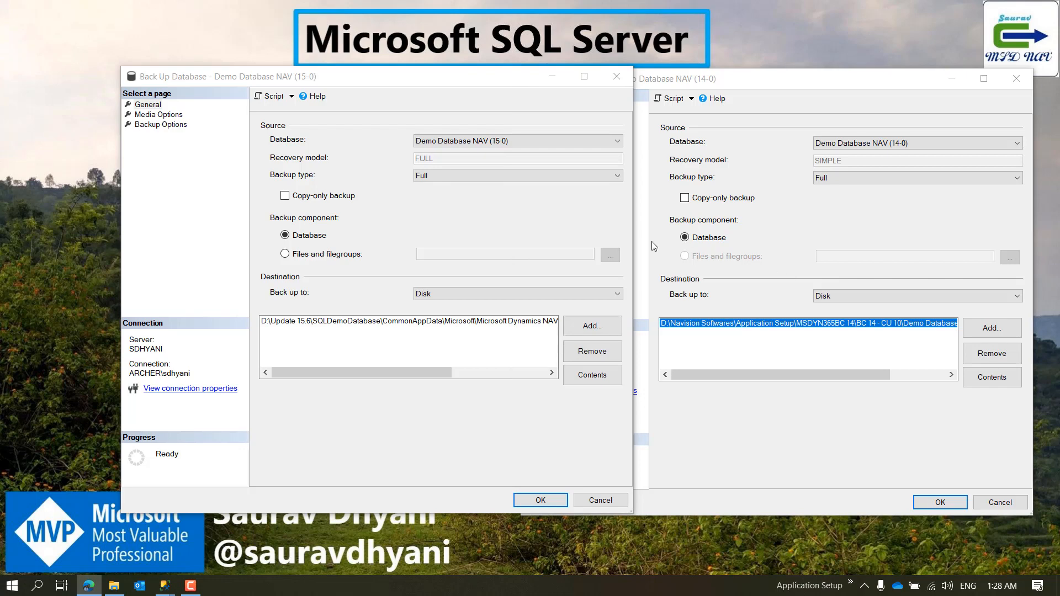
left_click(485, 323)
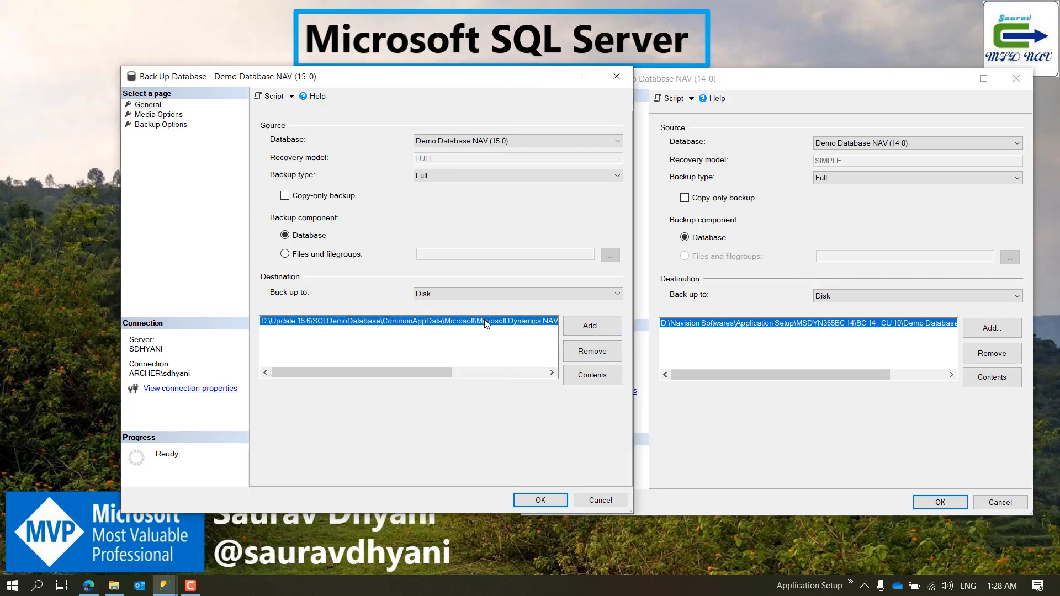
left_click_drag(341, 367, 464, 372)
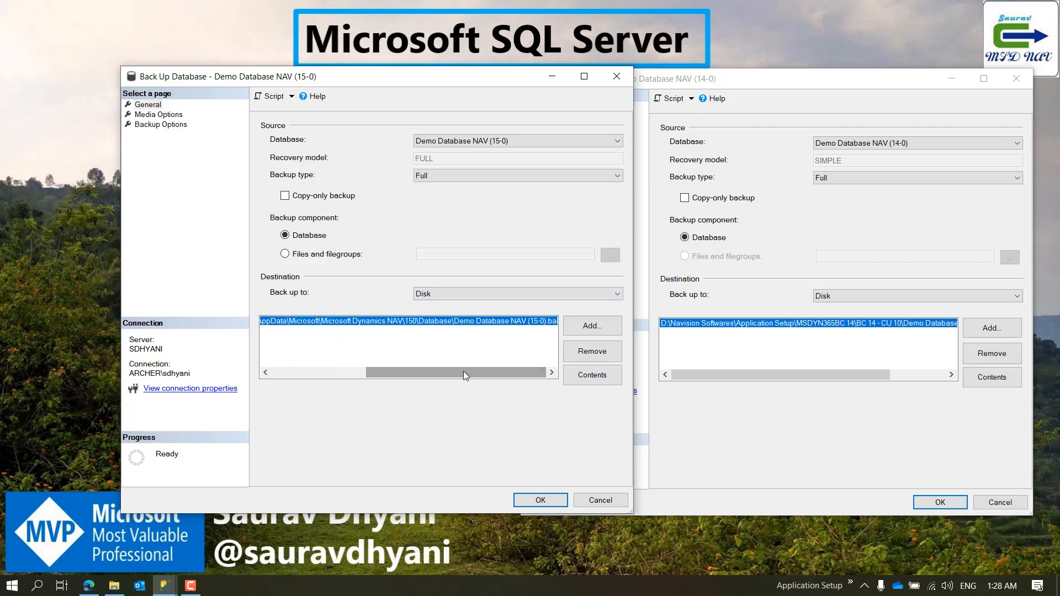
mouse_move(463, 375)
left_mouse_down()
mouse_move(293, 366)
mouse_move(466, 358)
left_mouse_up()
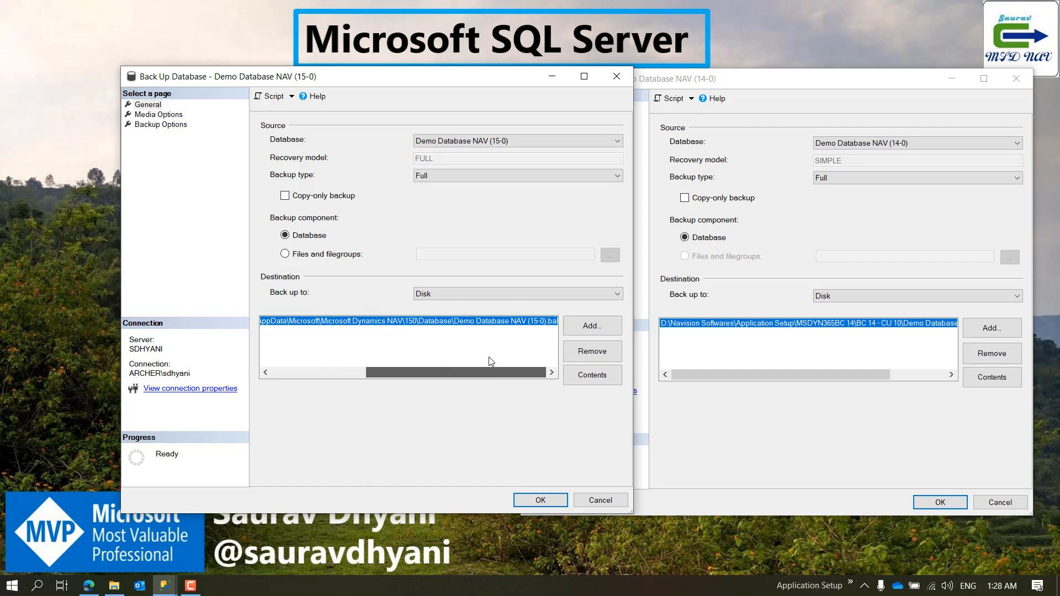
Step: Remove the existing backup file from the 15-0 destination and start browsing for a new backup file location
left_click(593, 351)
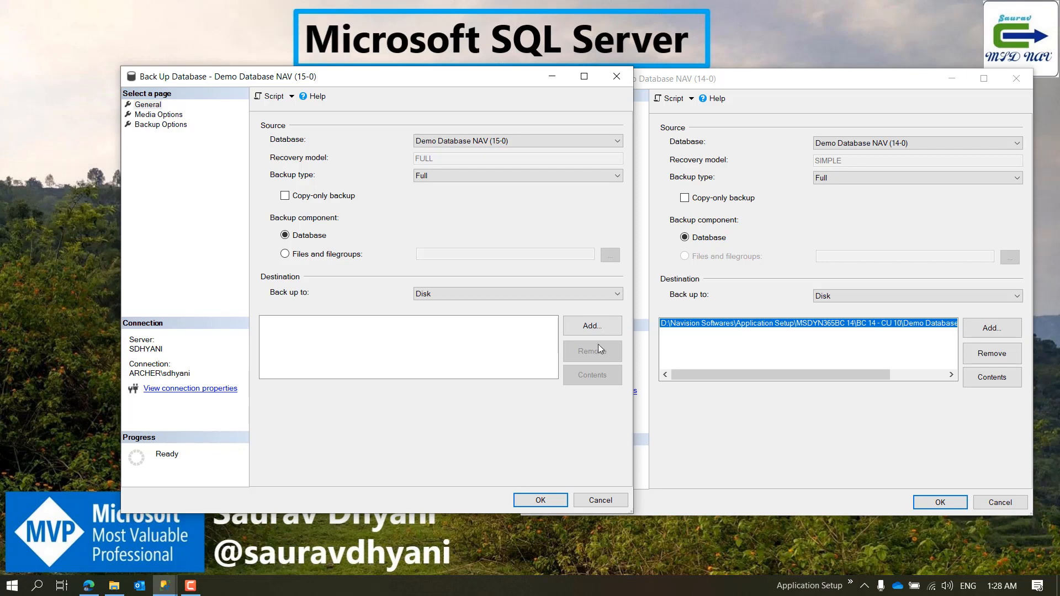
left_click(604, 329)
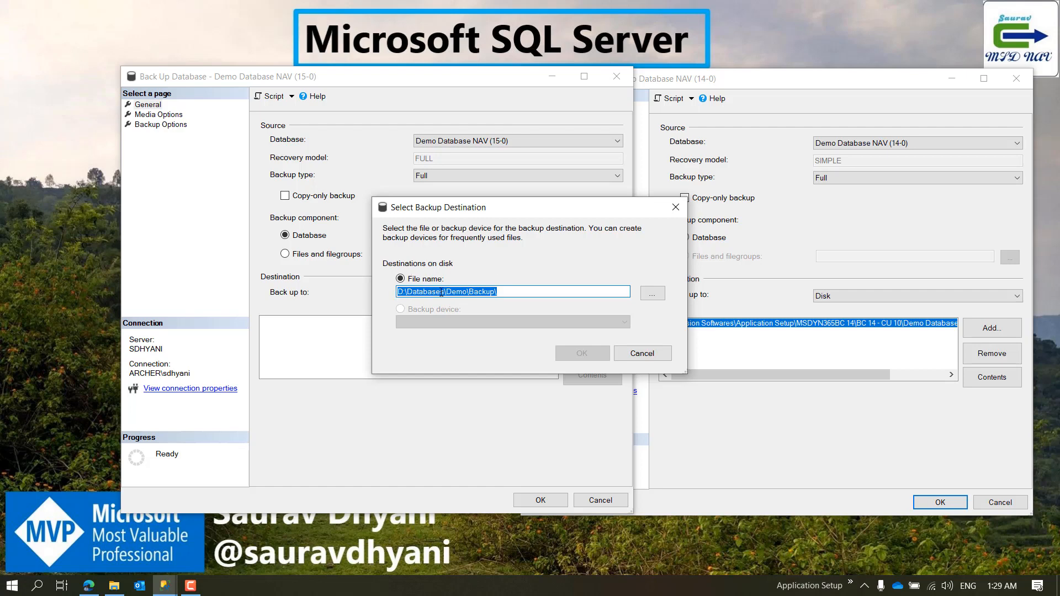
left_click(514, 289)
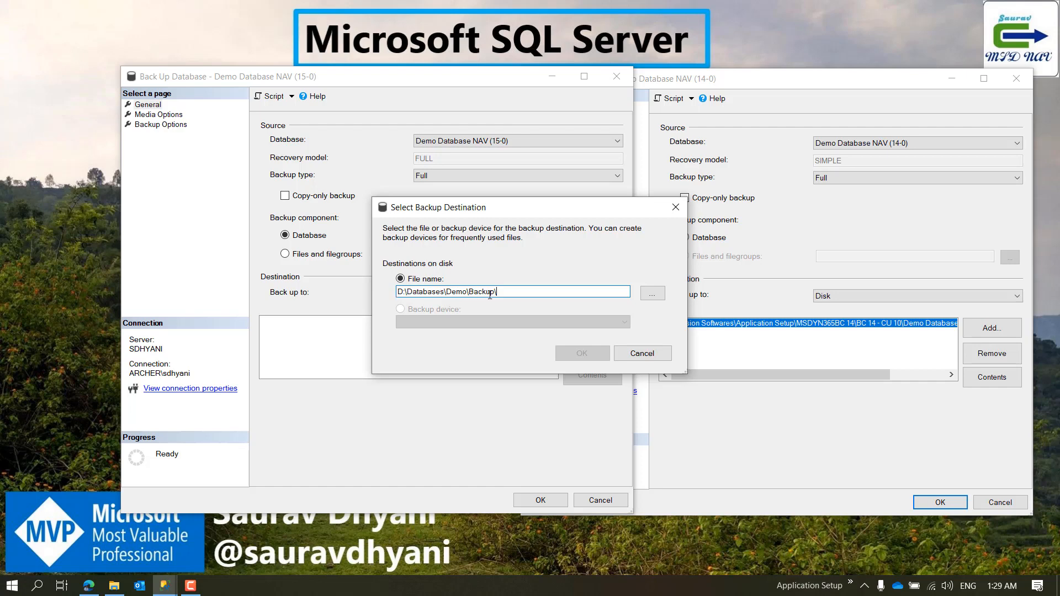
left_click_drag(506, 291, 354, 287)
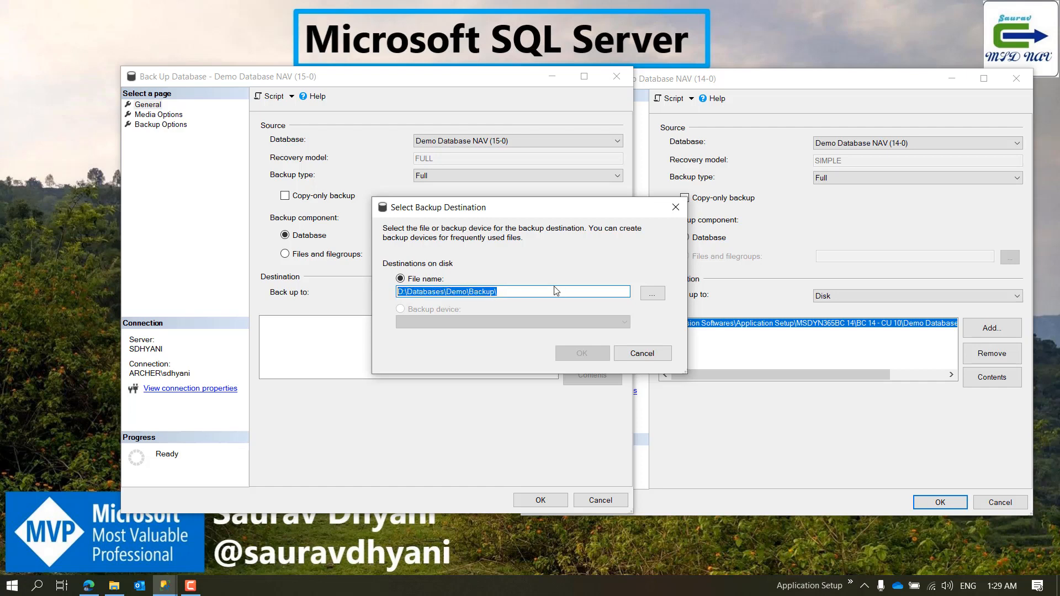
left_click(660, 296)
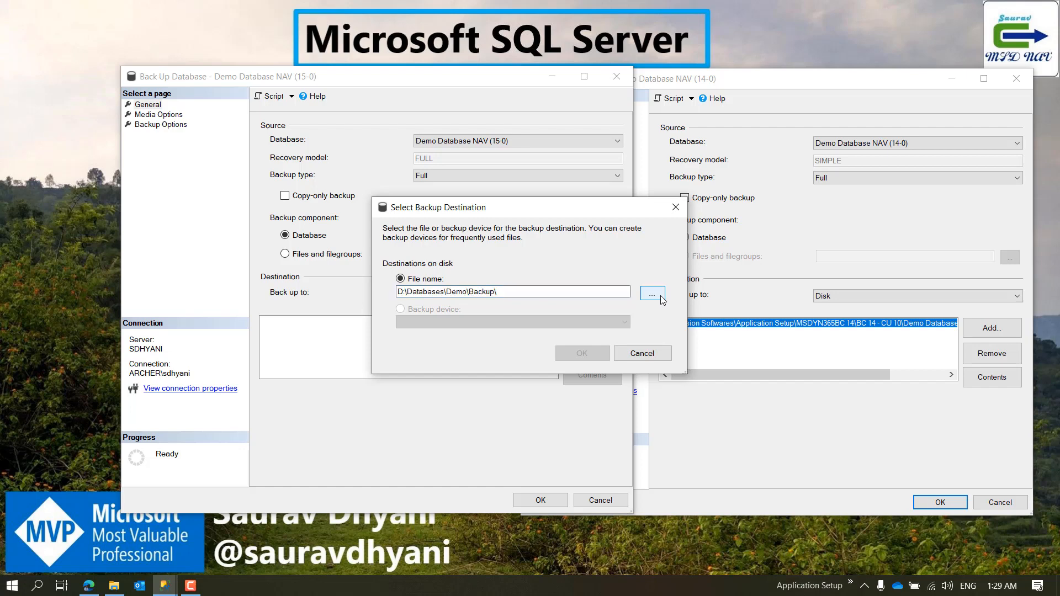
Step: Add DemoDb15_30June2020.bak in D:\Databases\Demo\Backup as the 15-0 backup destination and select it in the destination list
left_click(553, 450)
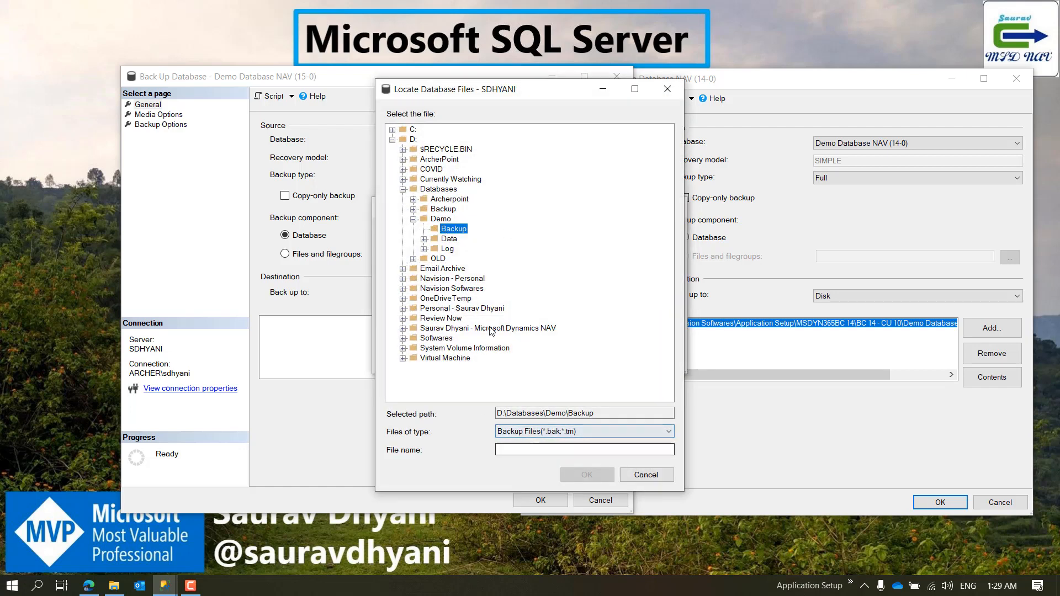
left_click(553, 449)
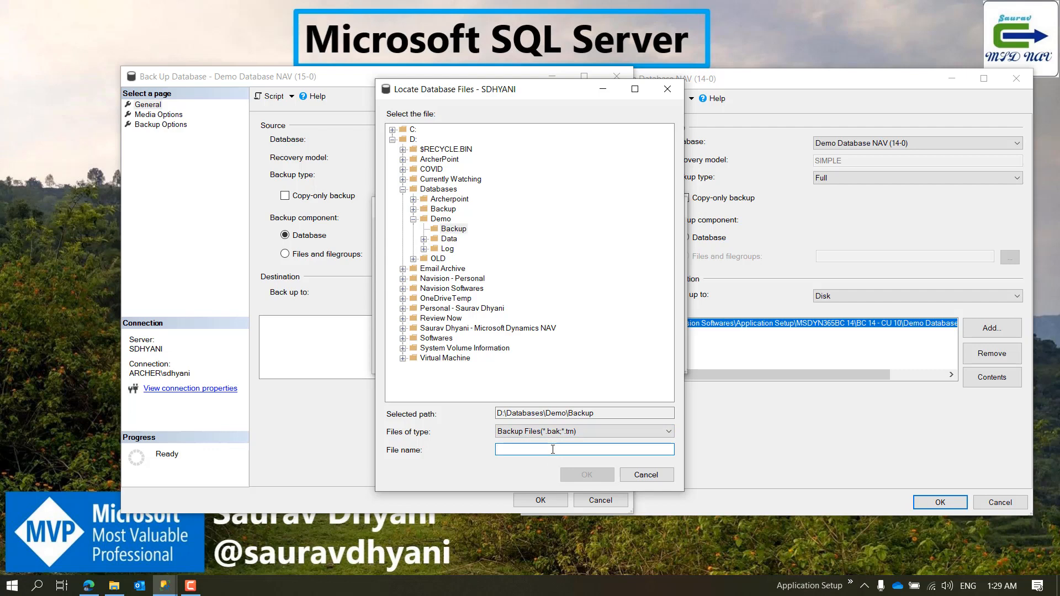
type("DemoDb")
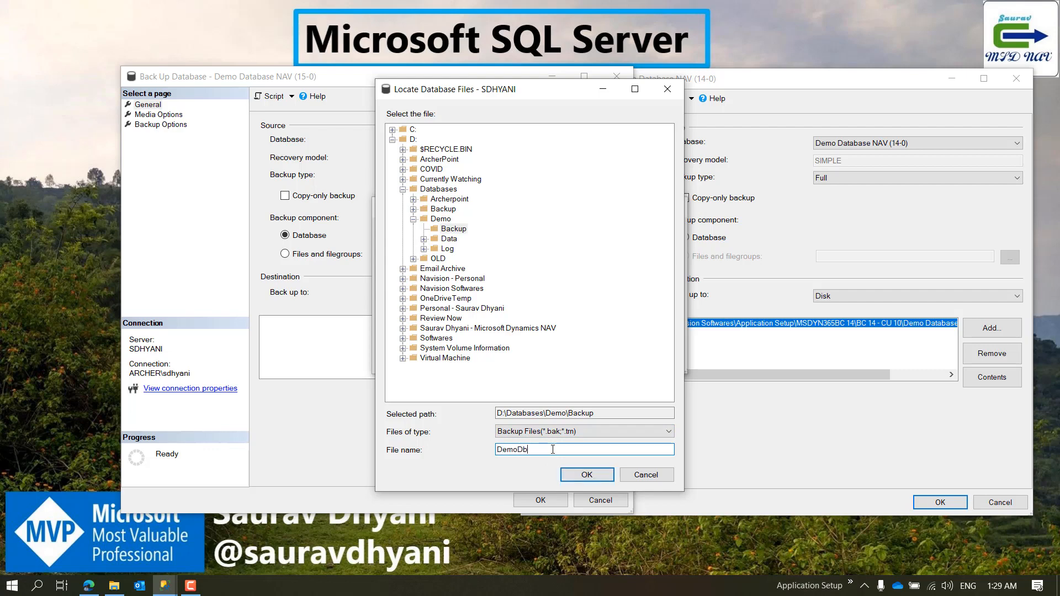
type("15")
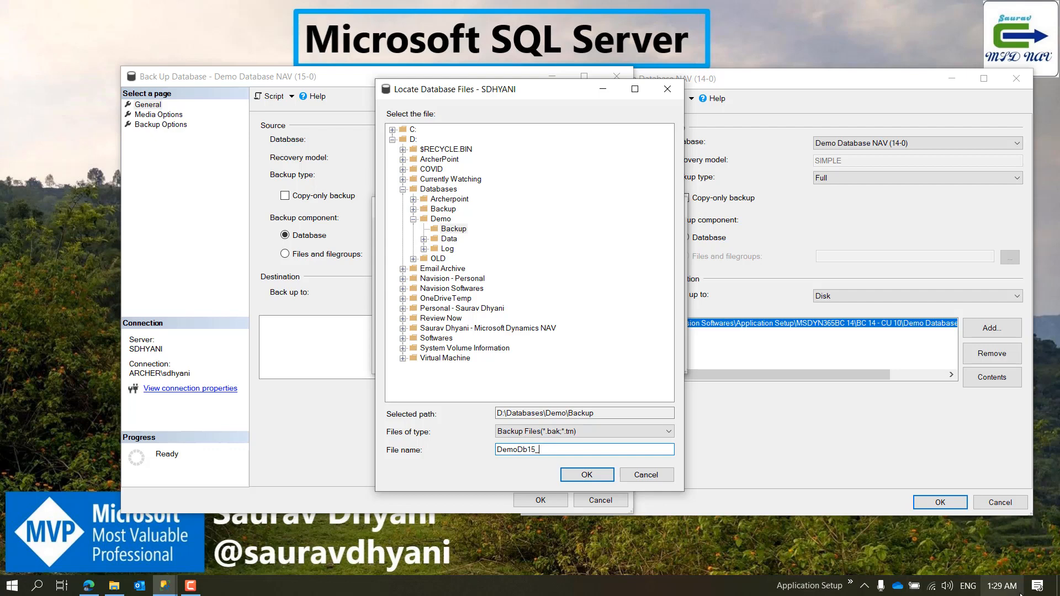
type("_")
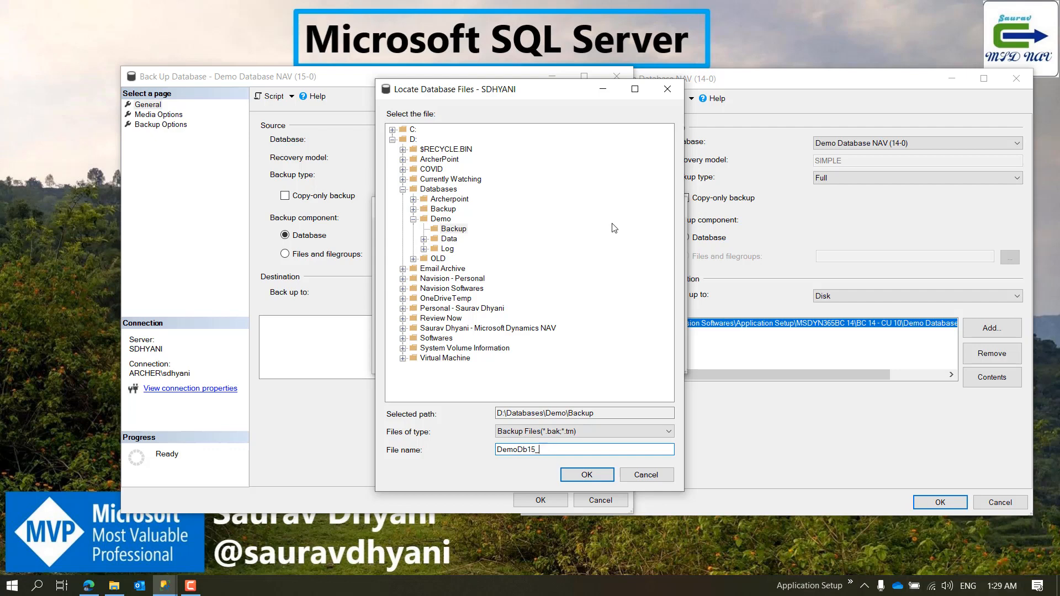
type("30June2020.bak")
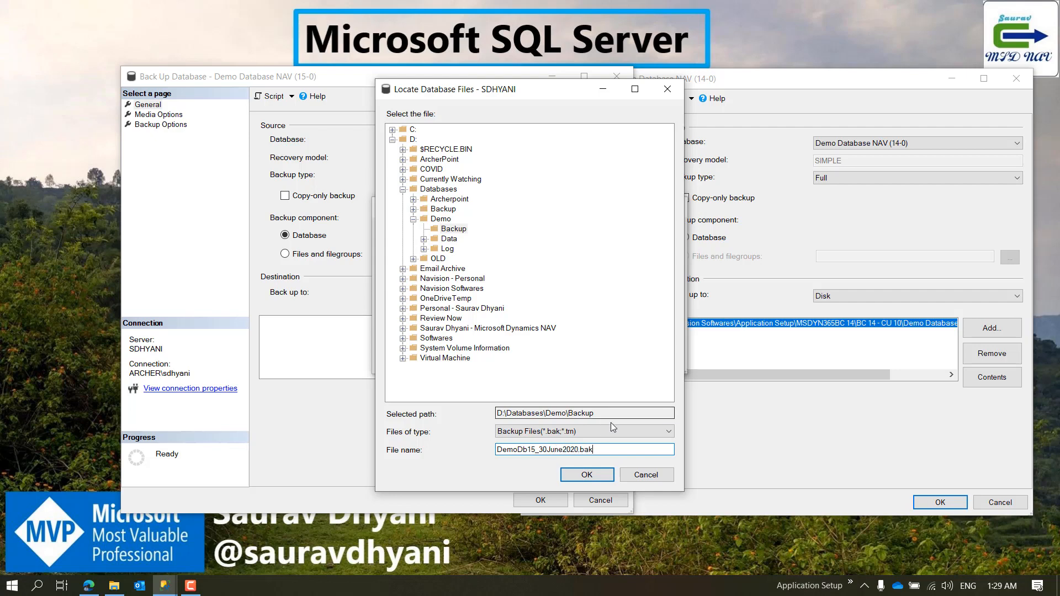
left_click_drag(593, 449, 579, 449)
left_click(579, 478)
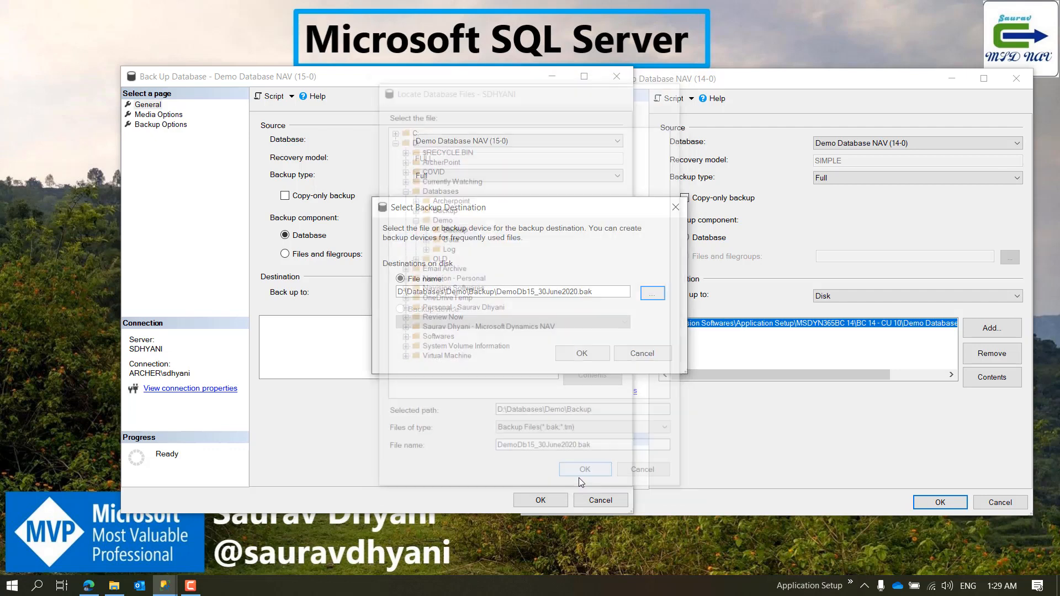
left_click(572, 351)
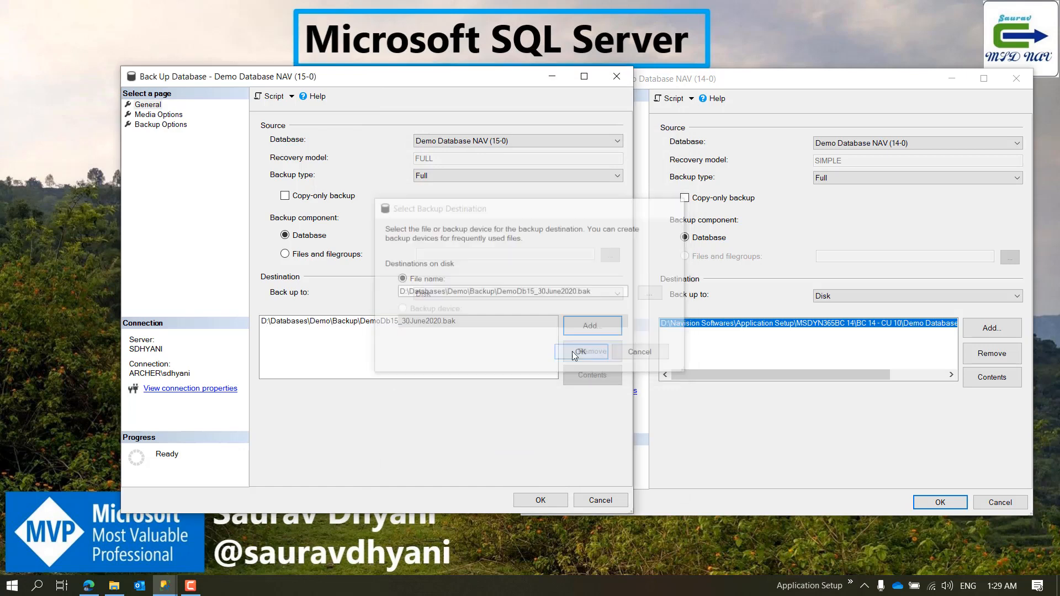
left_click(279, 326)
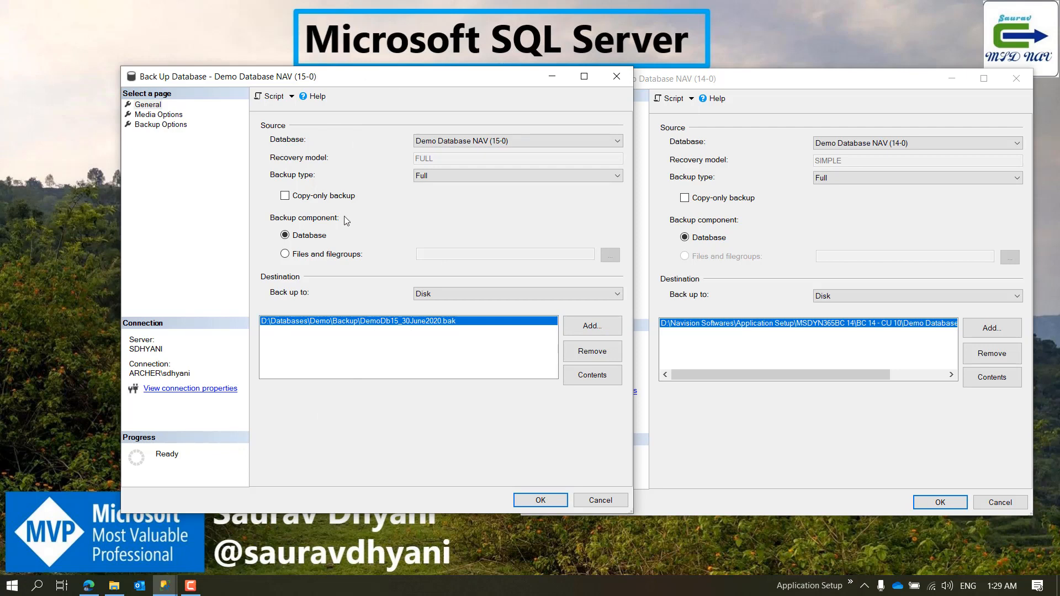
Step: Enable Verify backup when finished in the media options of the 15-0 backup
left_click(164, 116)
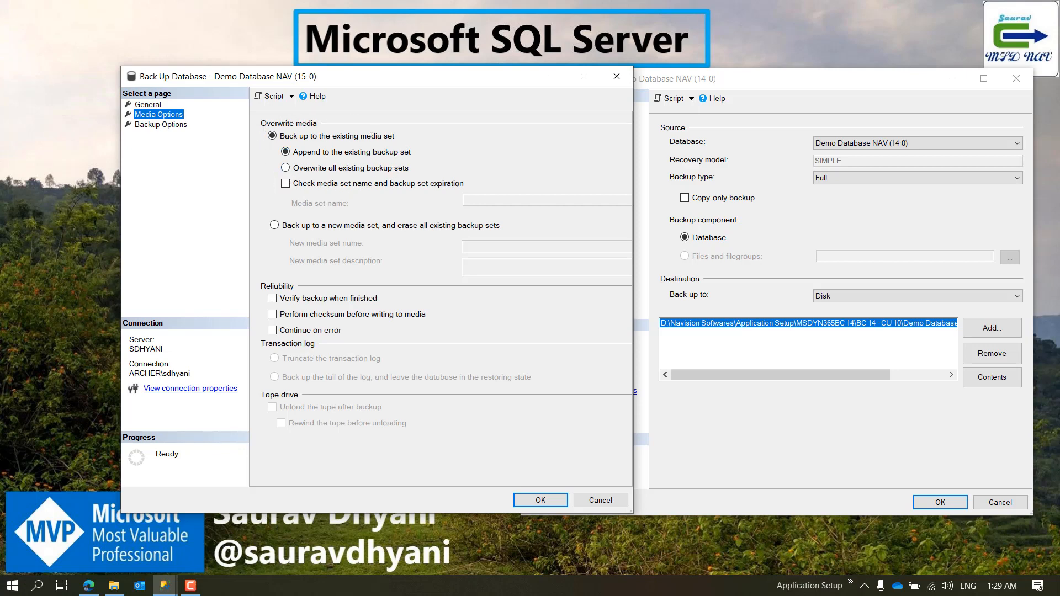
key("alt+Tab")
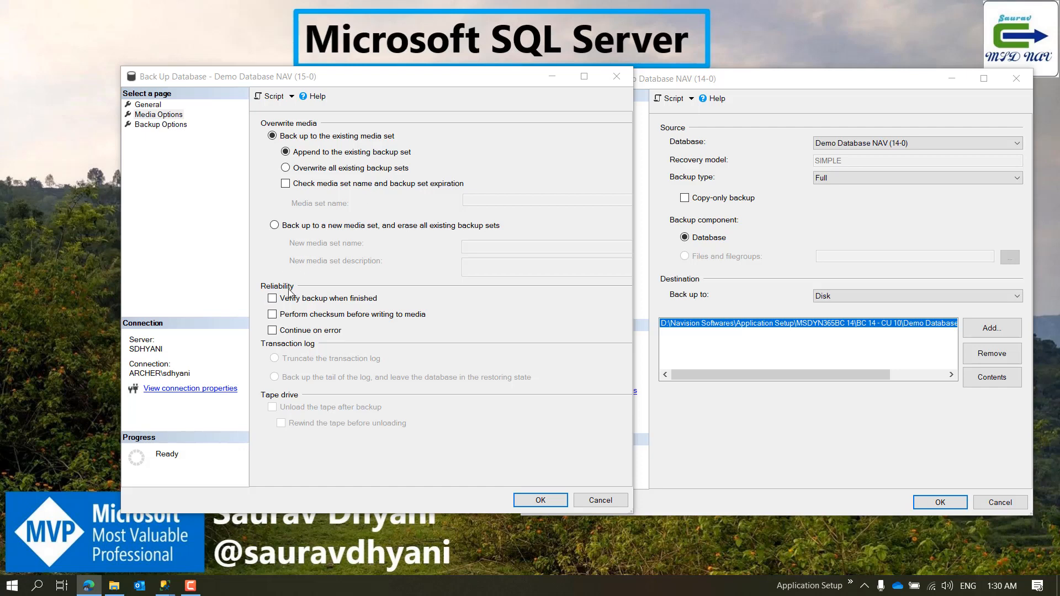
left_click(273, 301)
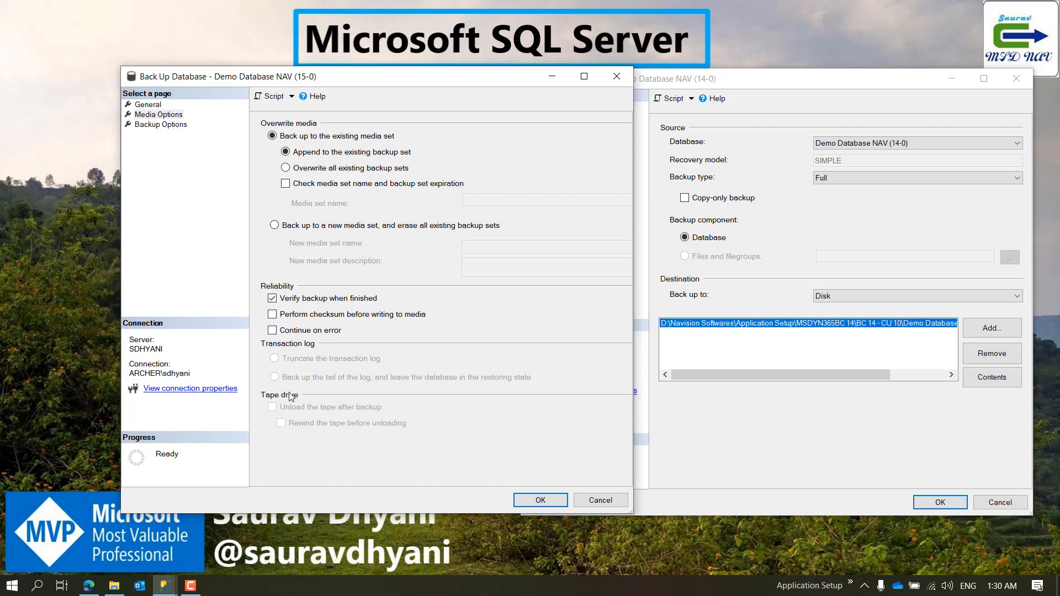
Step: Mark the 14-0 backup as copy-only and check its media options before returning to the 15-0 backup dialog
left_click(784, 194)
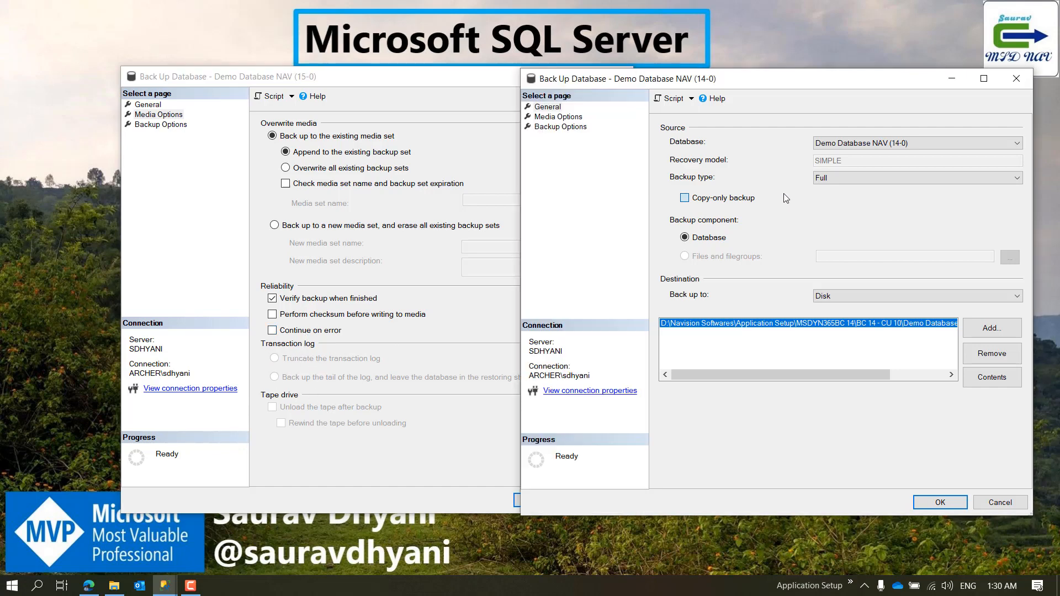
left_click(570, 116)
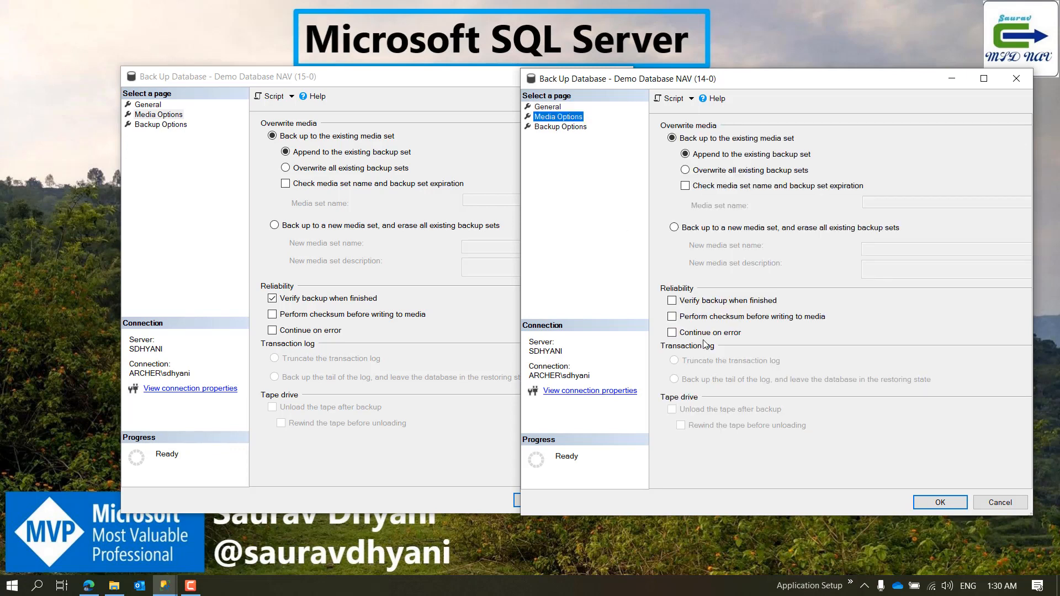
left_click(548, 107)
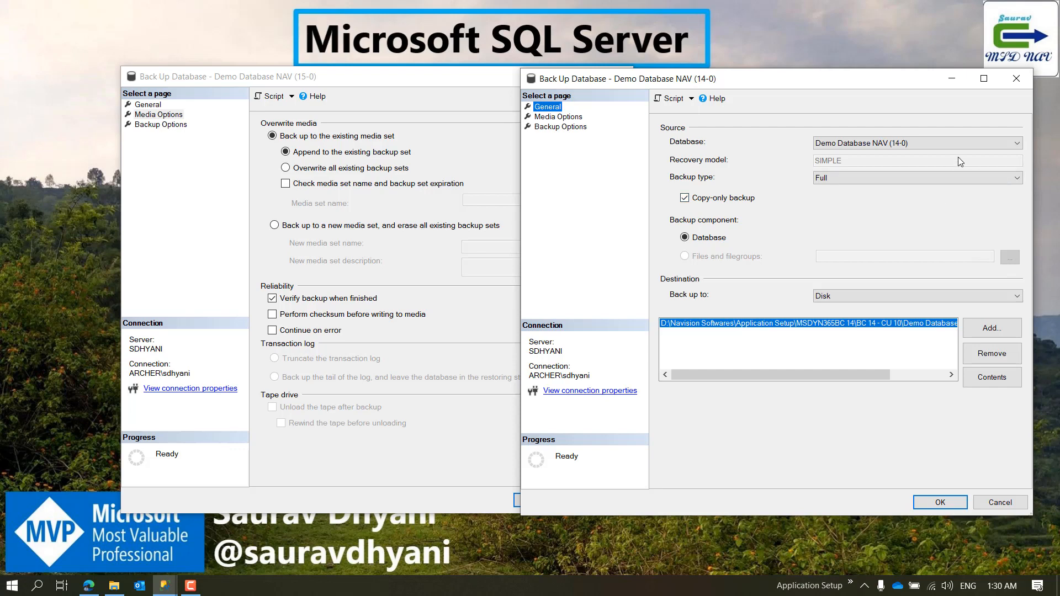
key("alt+Tab")
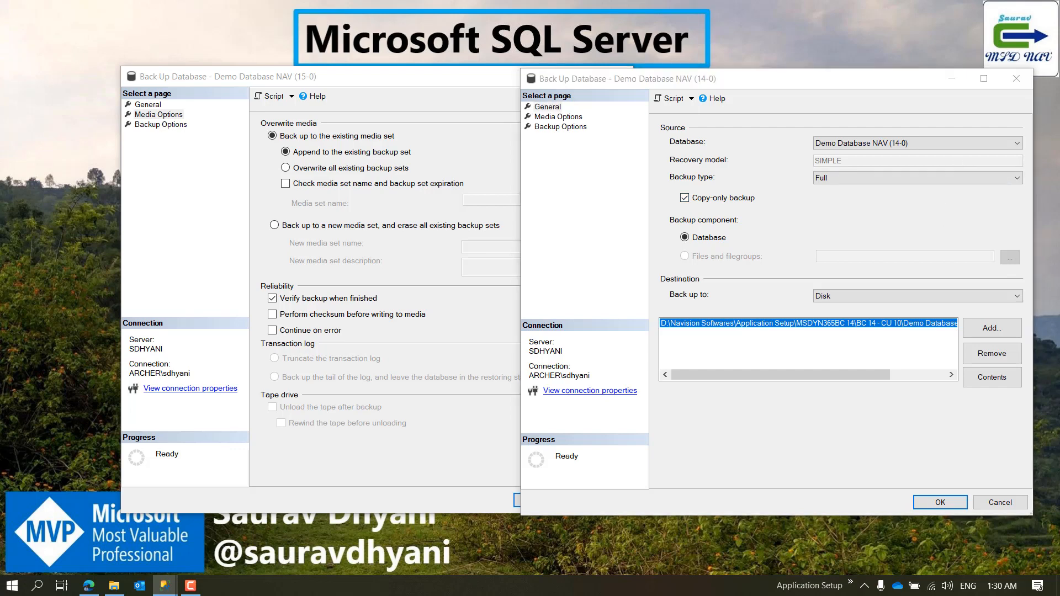
left_click(344, 362)
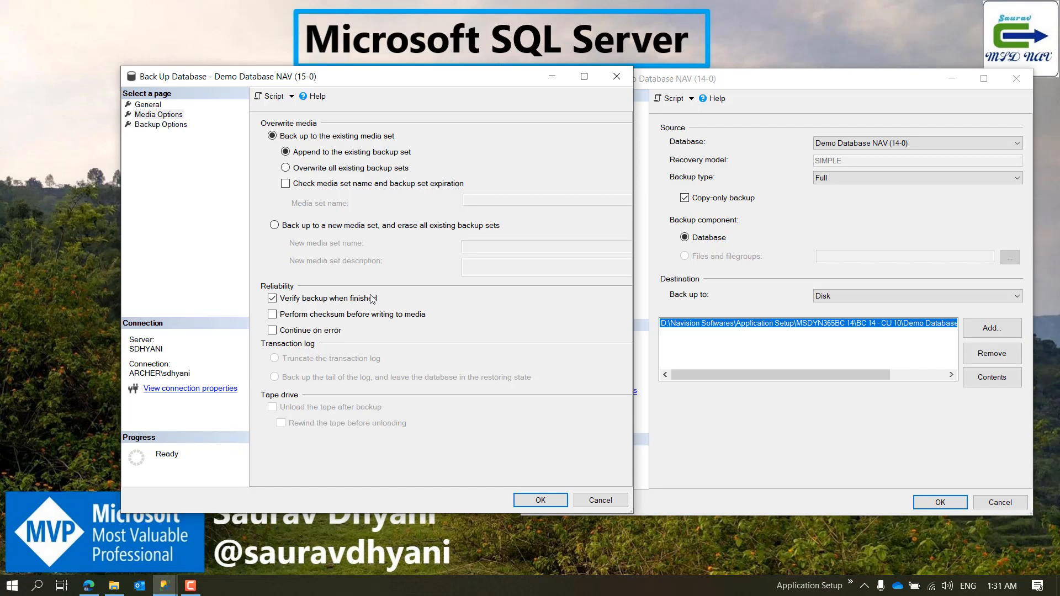
Step: Name the 15-0 backup set Database_Backup_30_06_2020 in its backup options
left_click(170, 126)
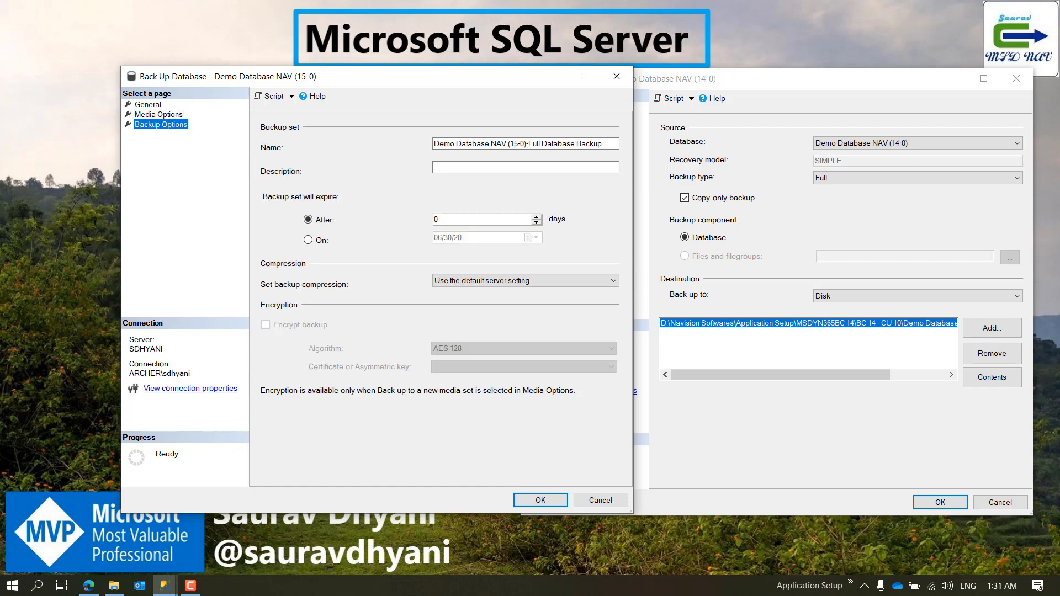
key("alt+Tab")
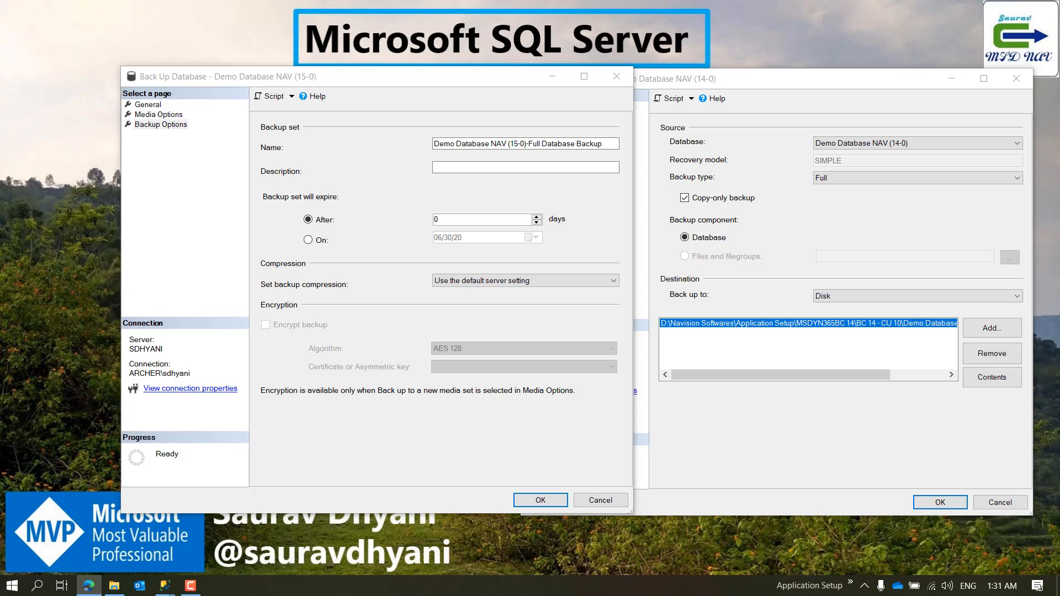
left_click(434, 143)
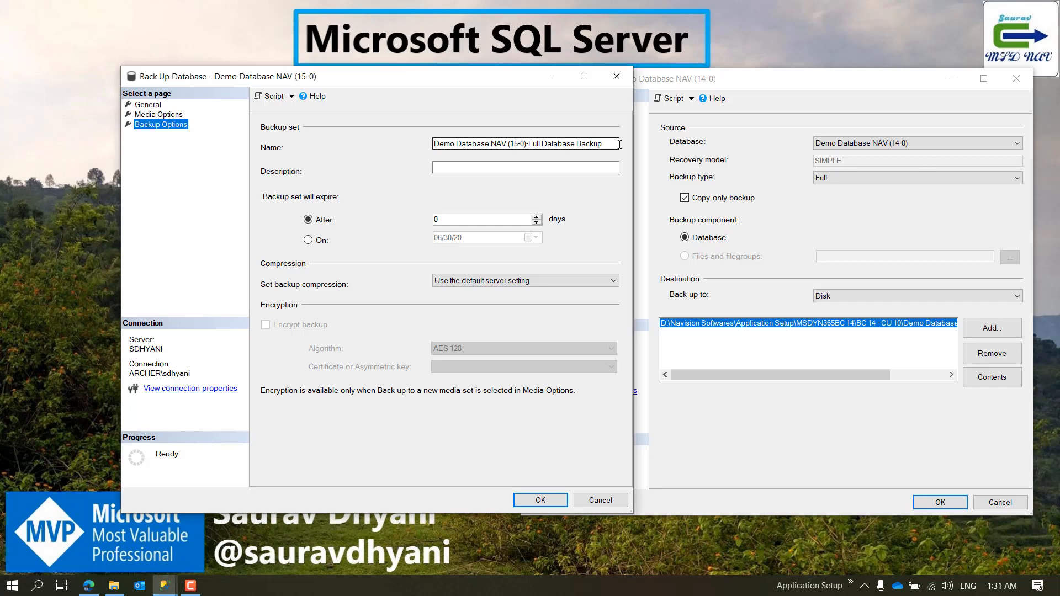
key("Tab")
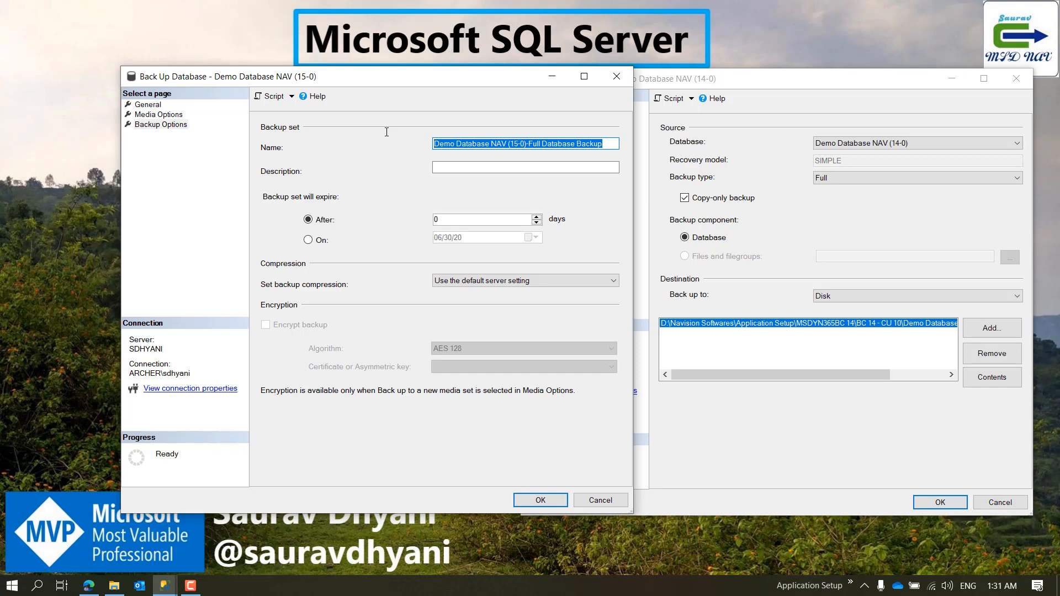
type("Da")
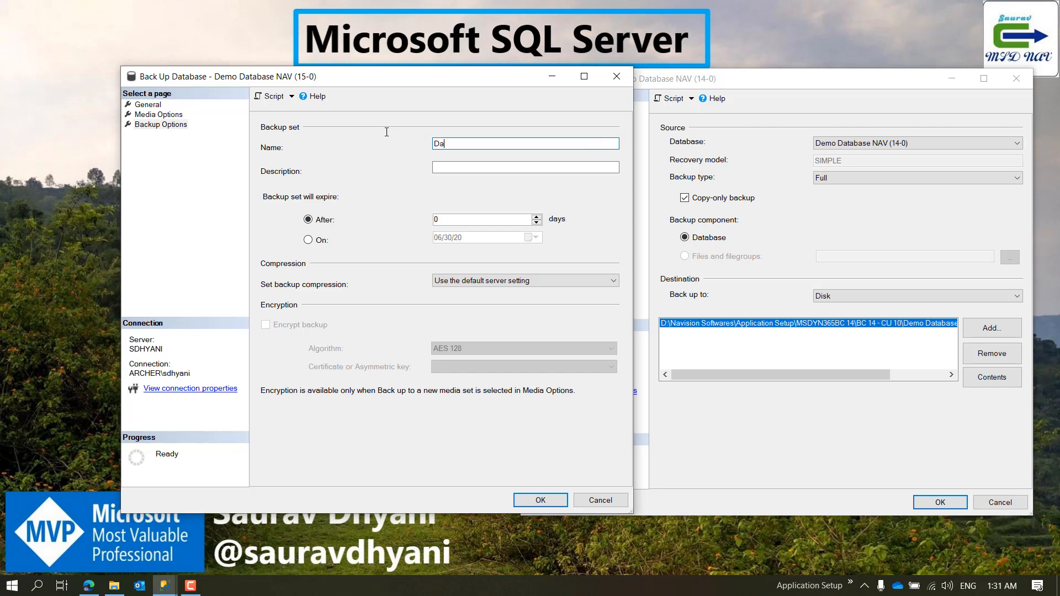
type("tabase_Backup_30_06_2020")
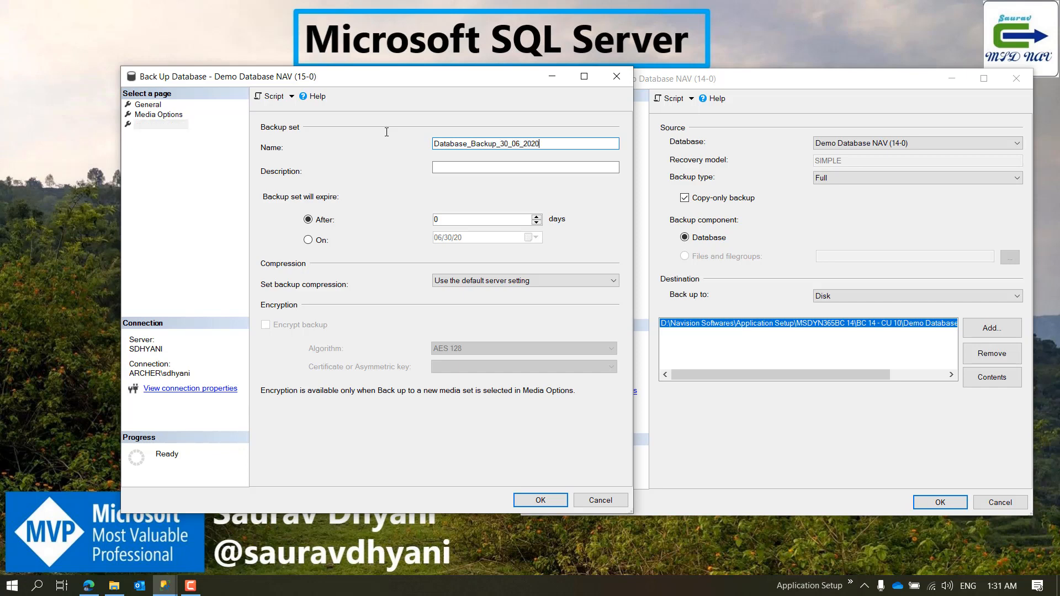
key("Tab")
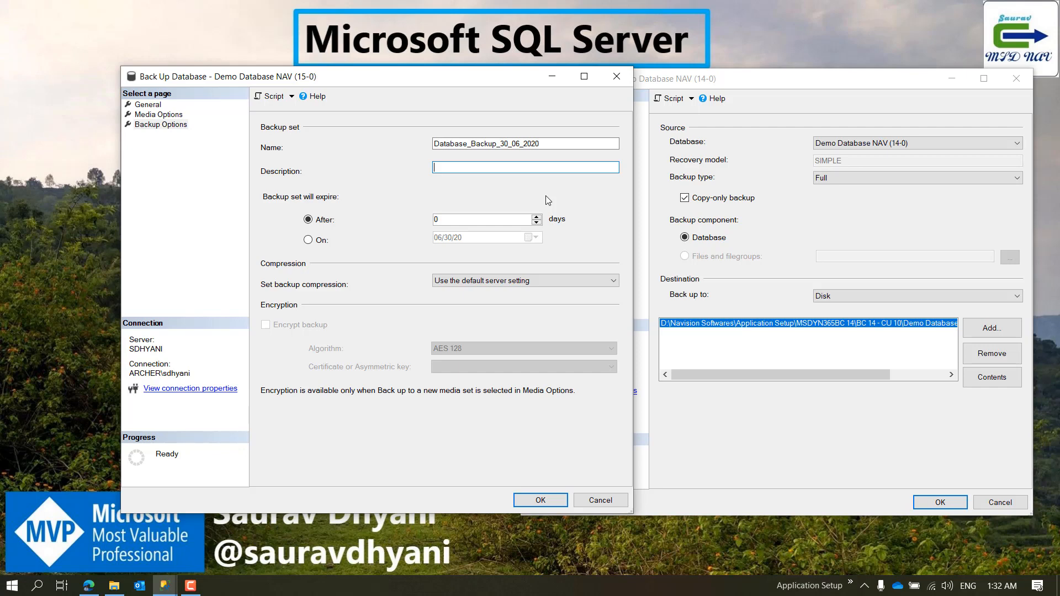
Step: Try a fixed expiry date for the 15-0 backup set and return to expiry after a number of days
left_click(464, 219)
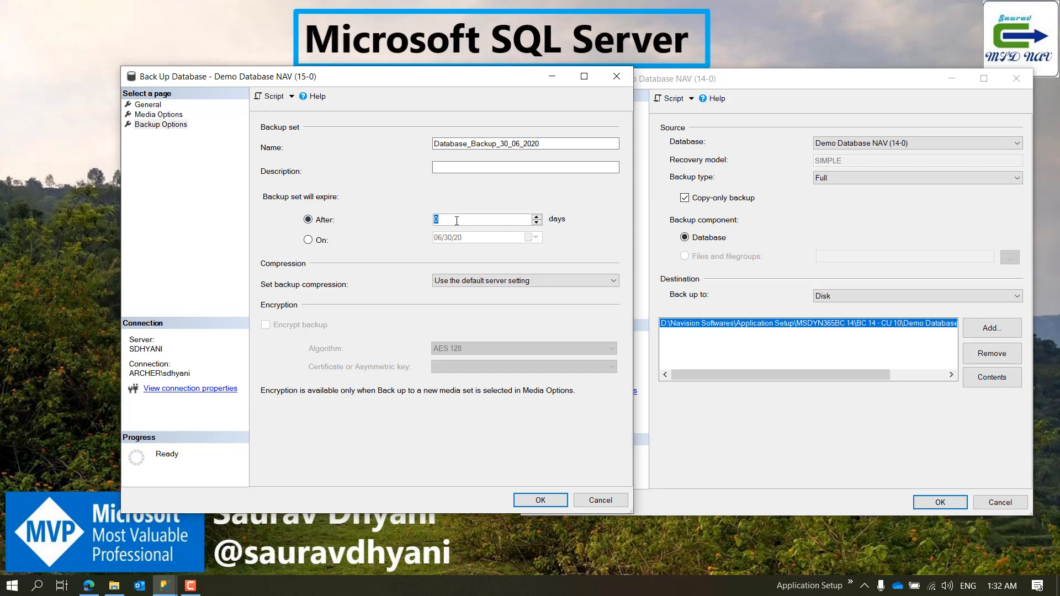
left_click(308, 242)
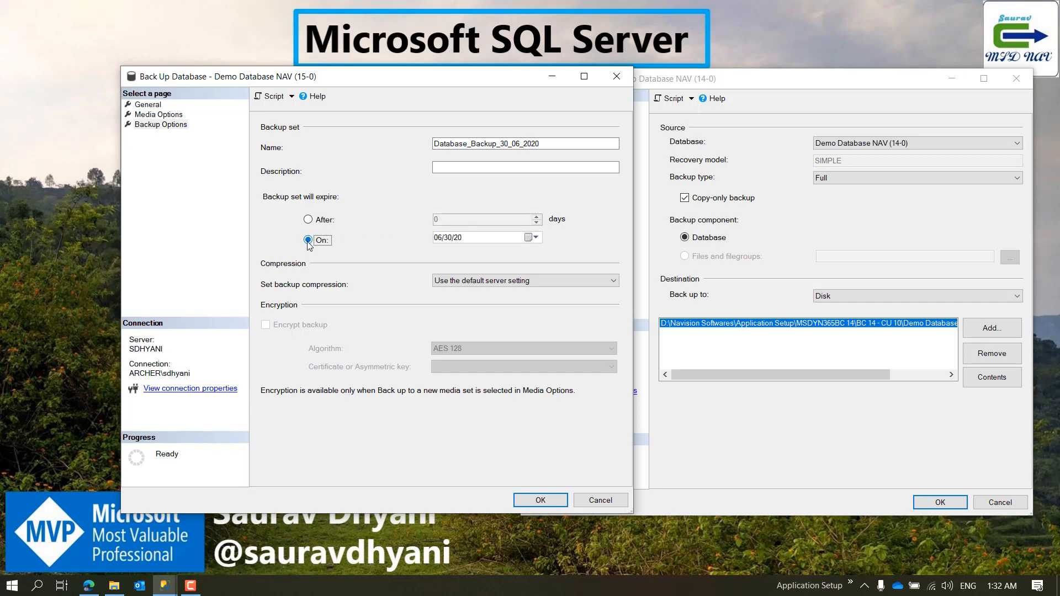
left_click(309, 220)
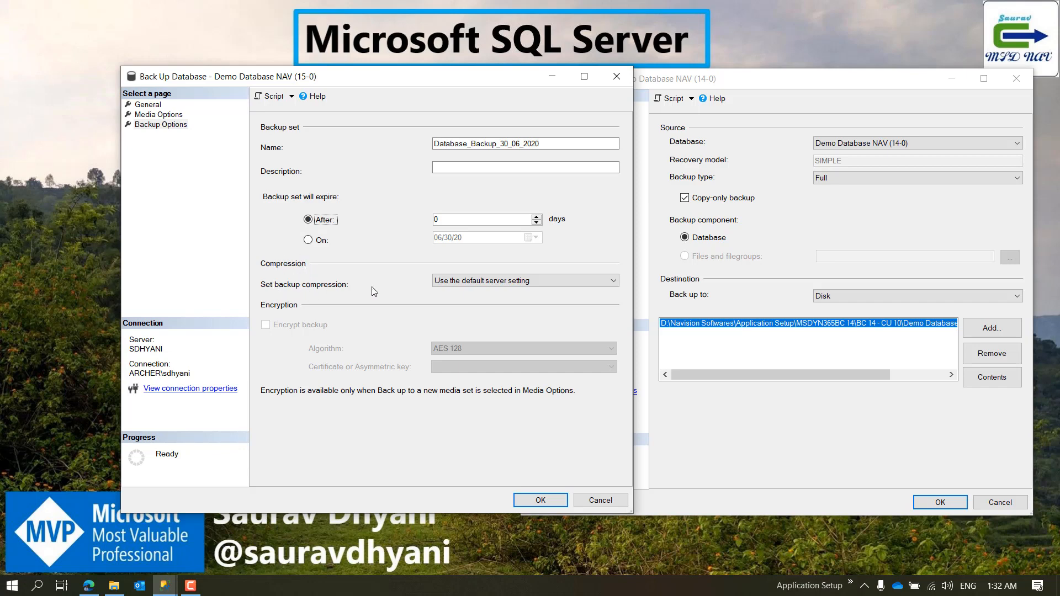
Step: Review the compression choices for the 15-0 backup and keep Use the default server setting
left_click(478, 284)
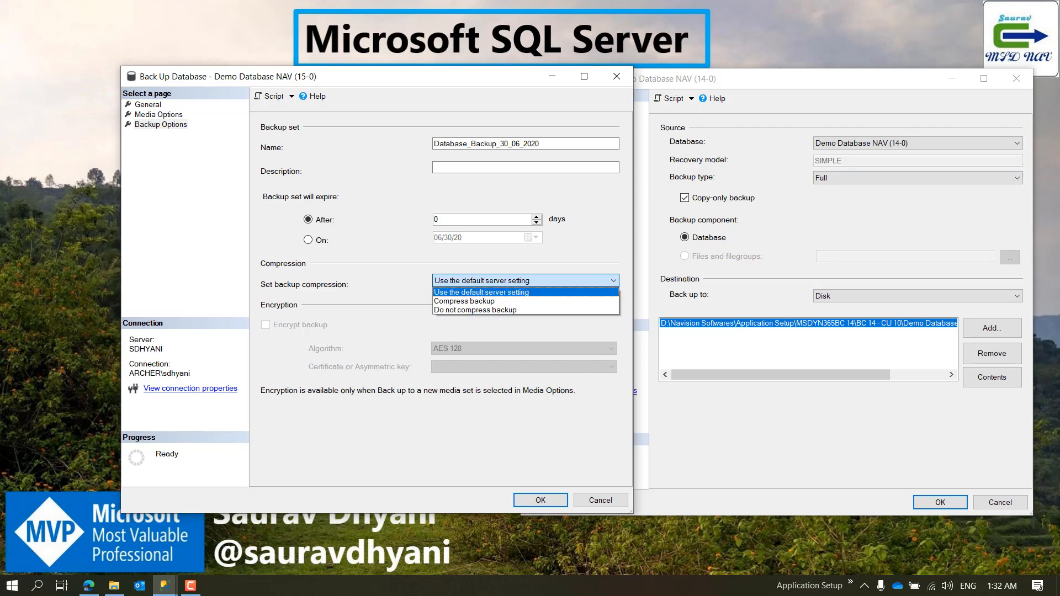
key("alt+Tab")
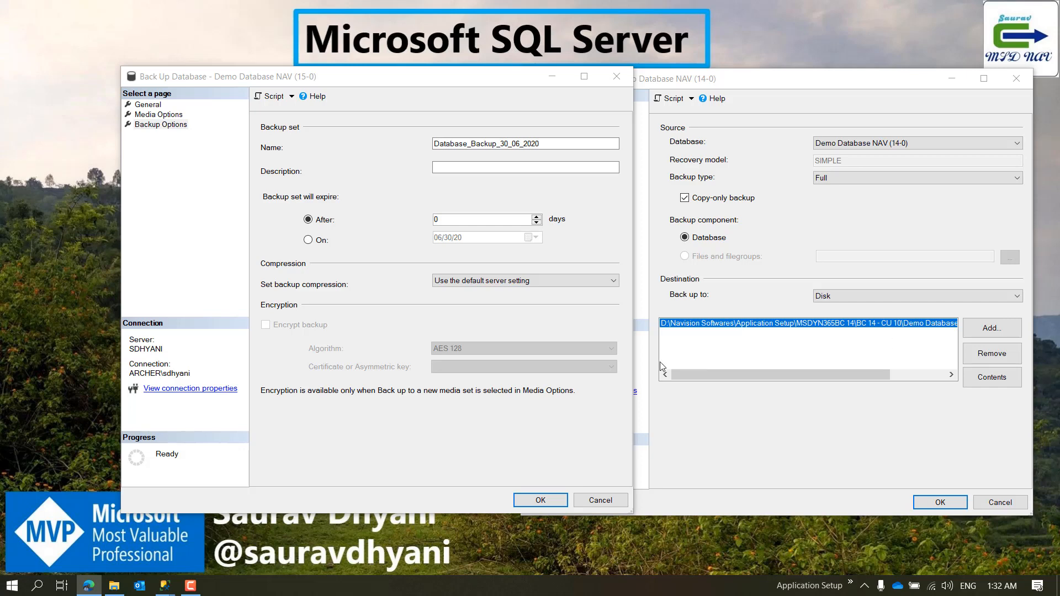
left_click(560, 280)
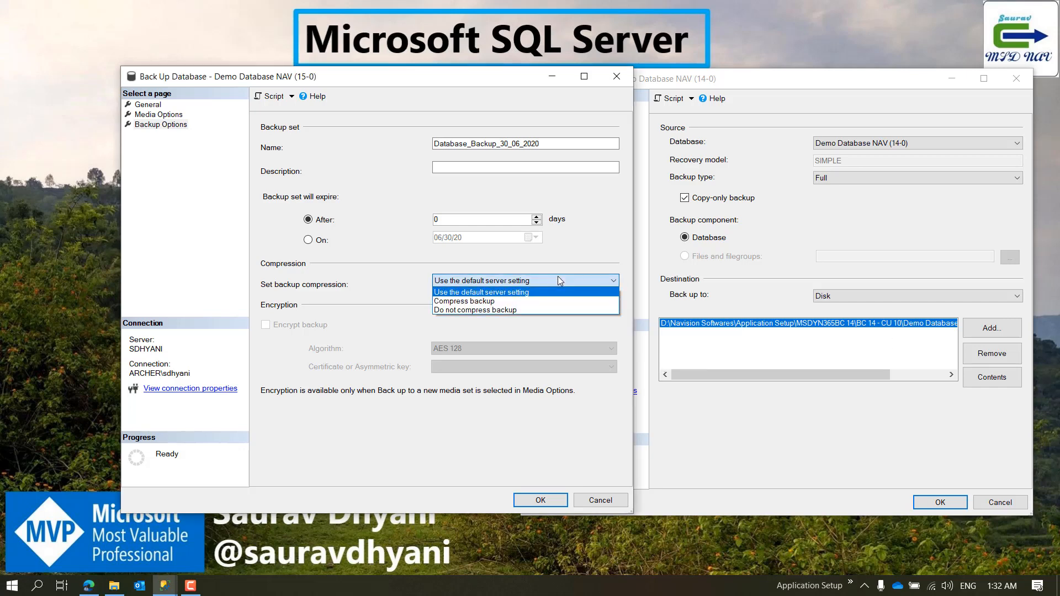
left_click(545, 292)
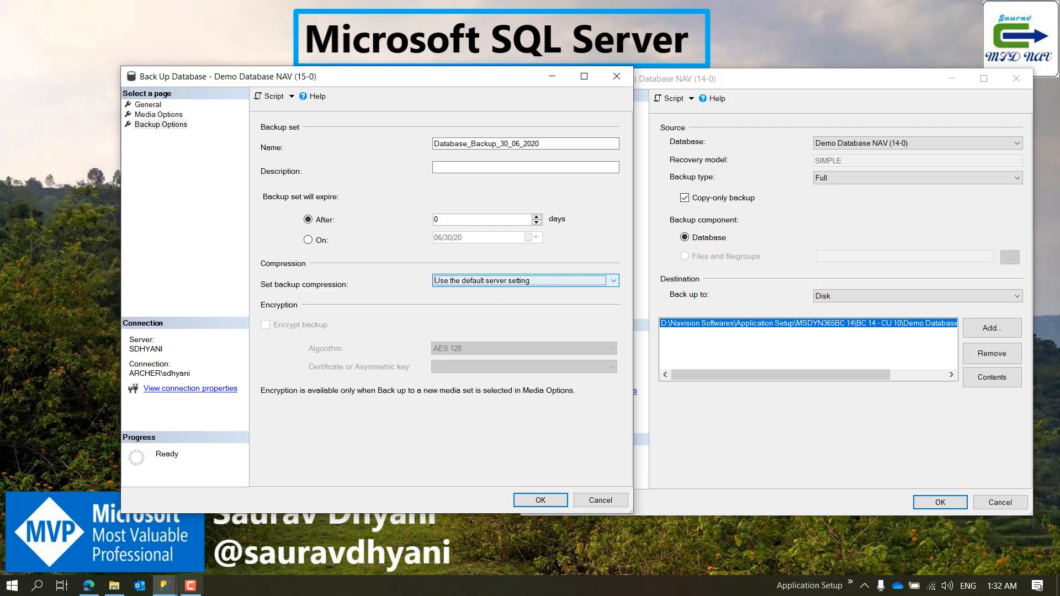
Step: Check the Compress backup default in the localhost server's database settings and leave its properties without saving
mouse_move(164, 585)
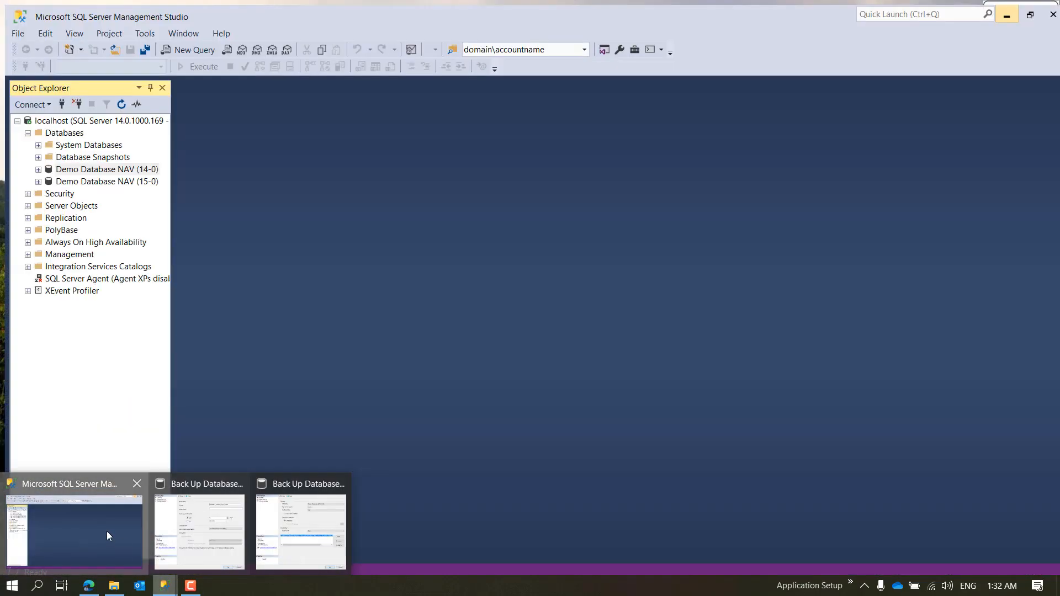
left_click(107, 532)
right_click(59, 117)
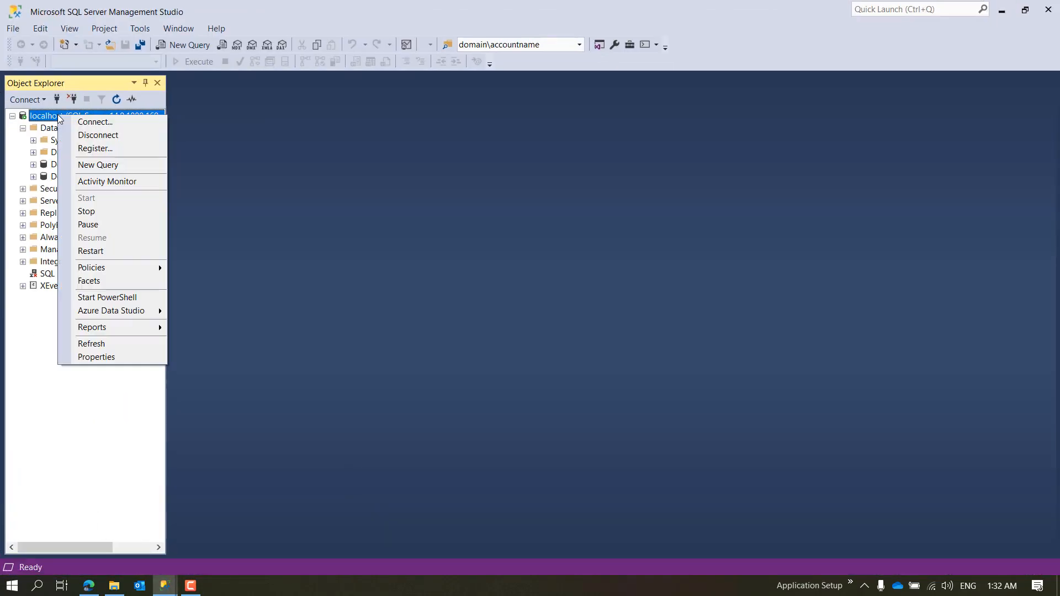
left_click(117, 359)
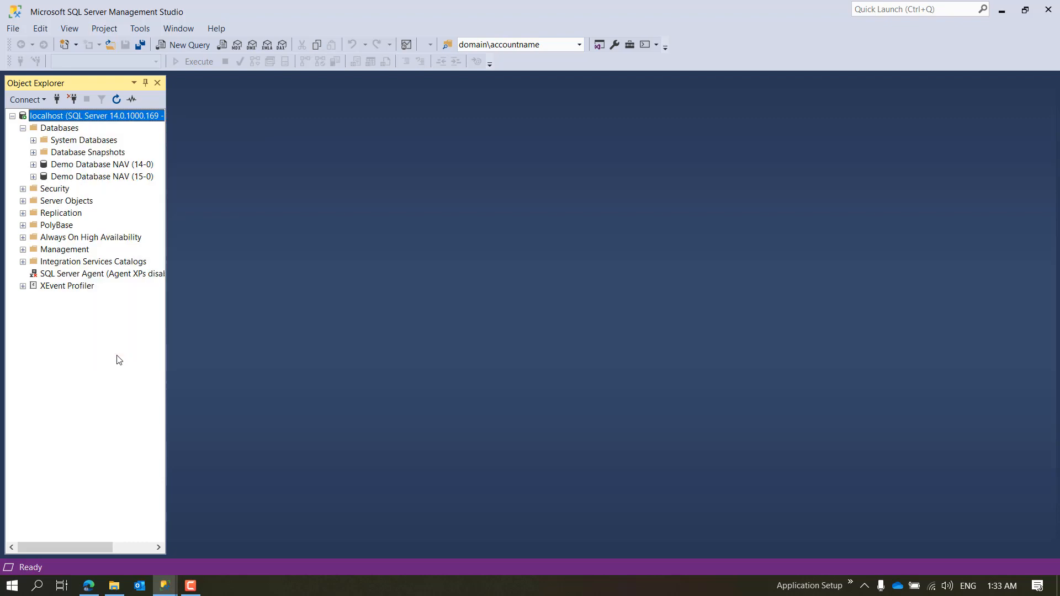
left_click(335, 150)
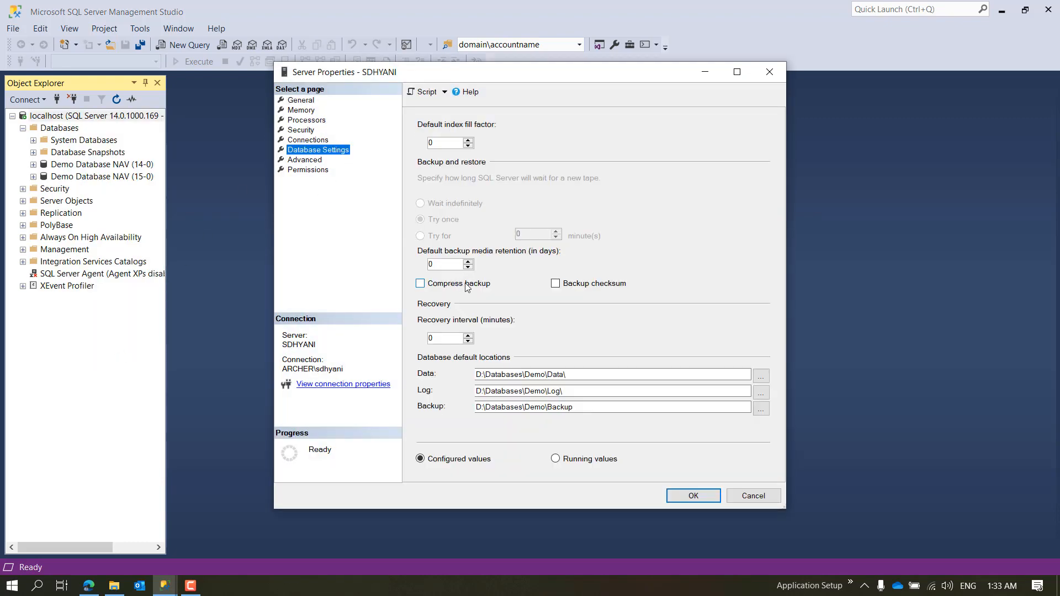
left_click(446, 285)
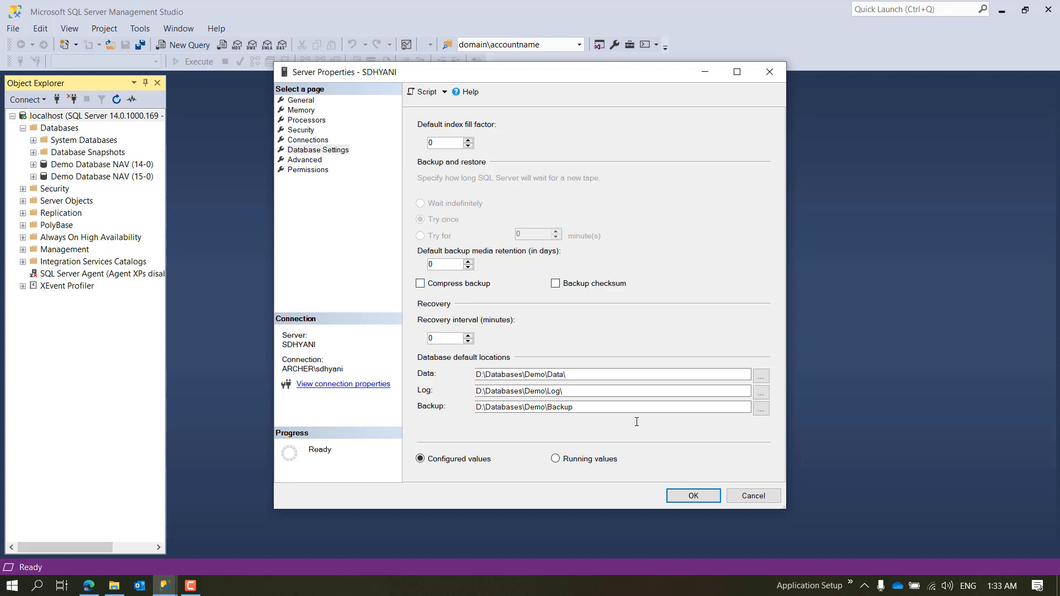
left_click(753, 495)
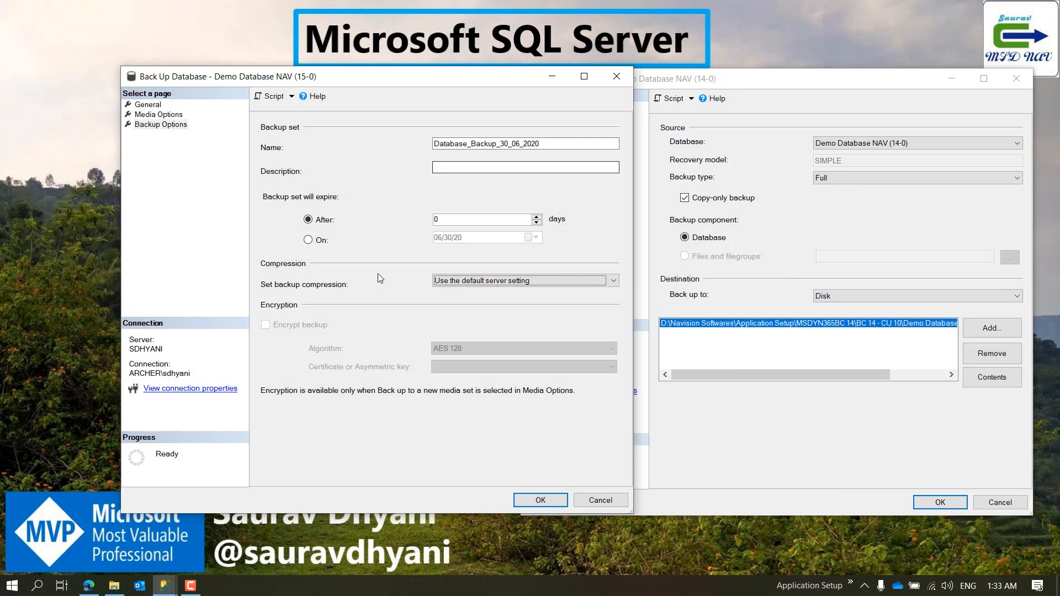
Step: Try Do not compress backup for the 15-0 backup and finally set its compression to Compress backup
left_click(489, 285)
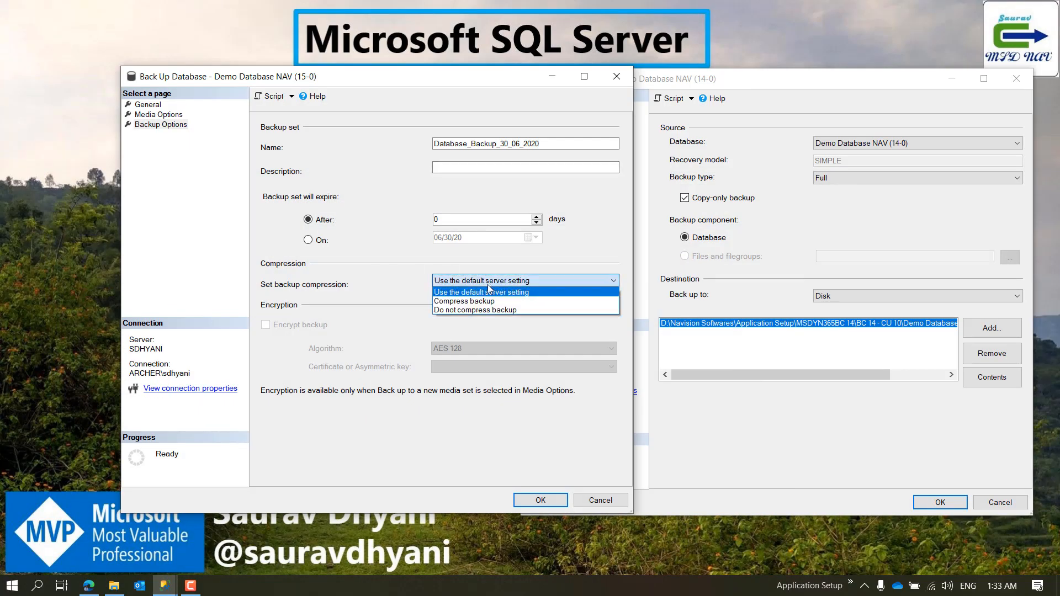
left_click(489, 303)
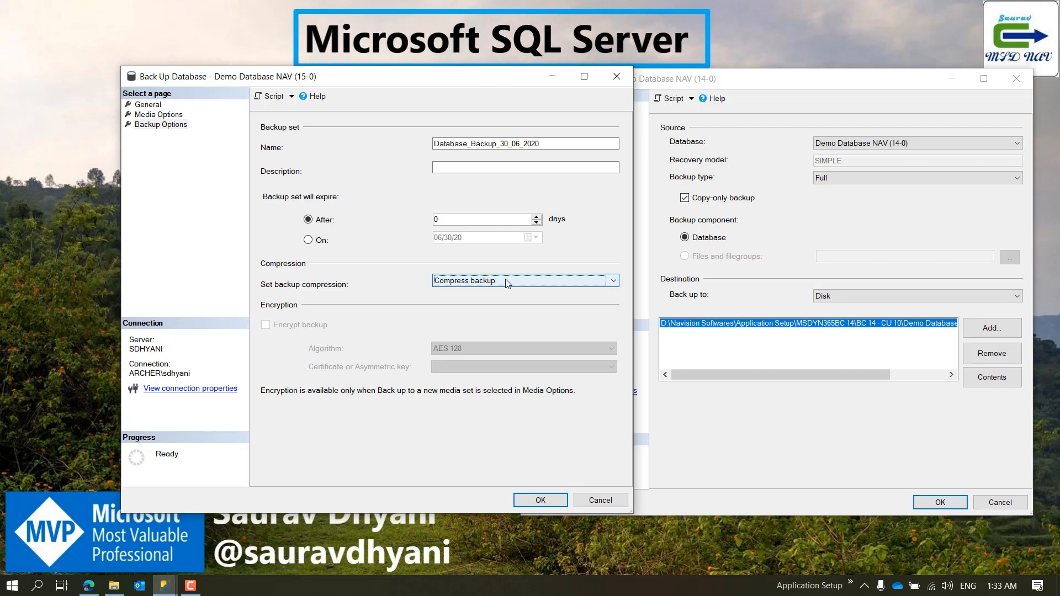
left_click(506, 282)
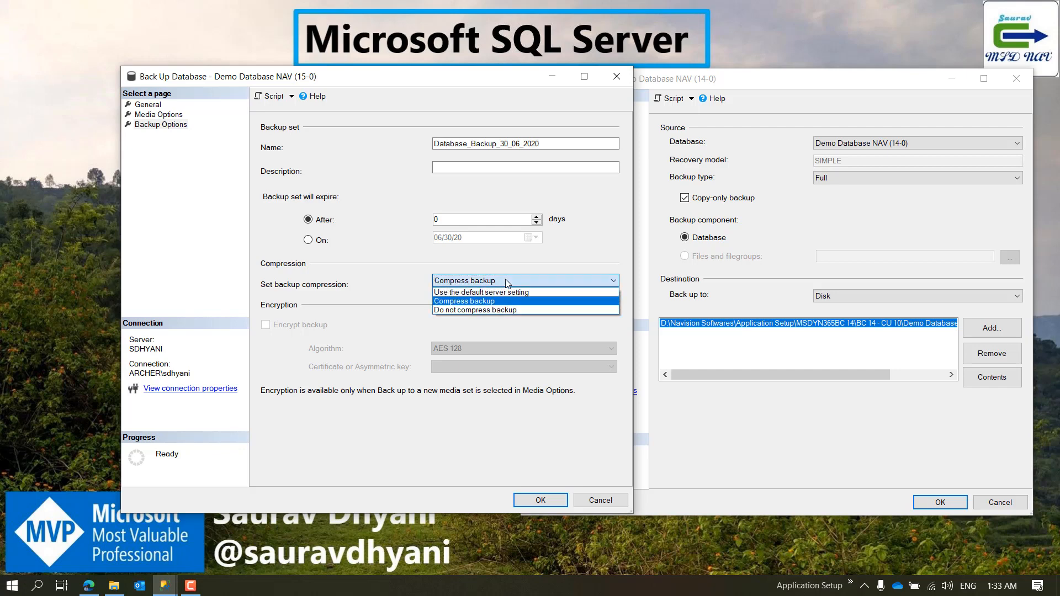
left_click(500, 309)
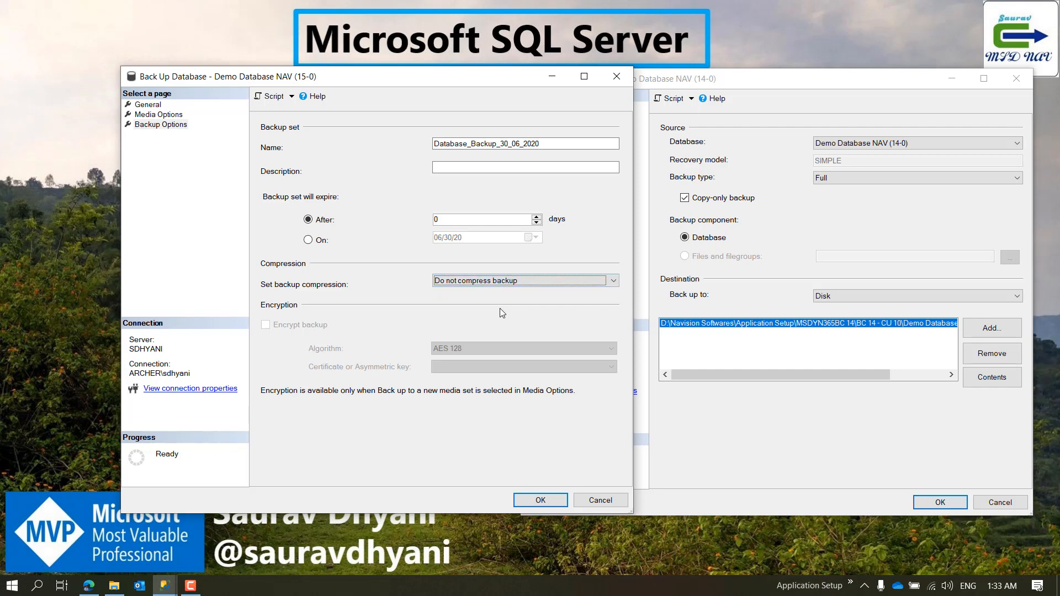
left_click(512, 284)
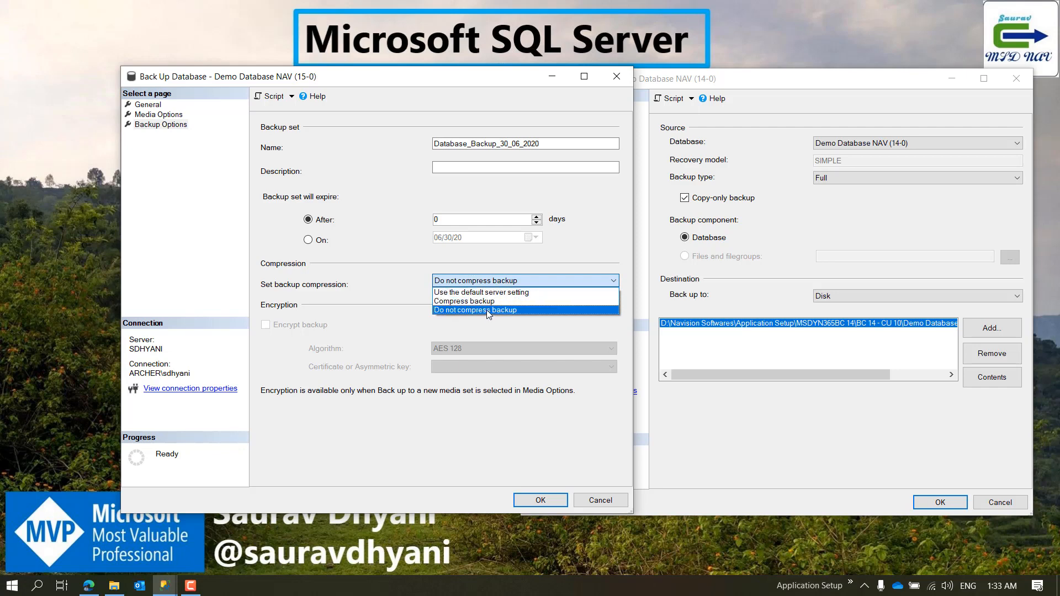
left_click(489, 302)
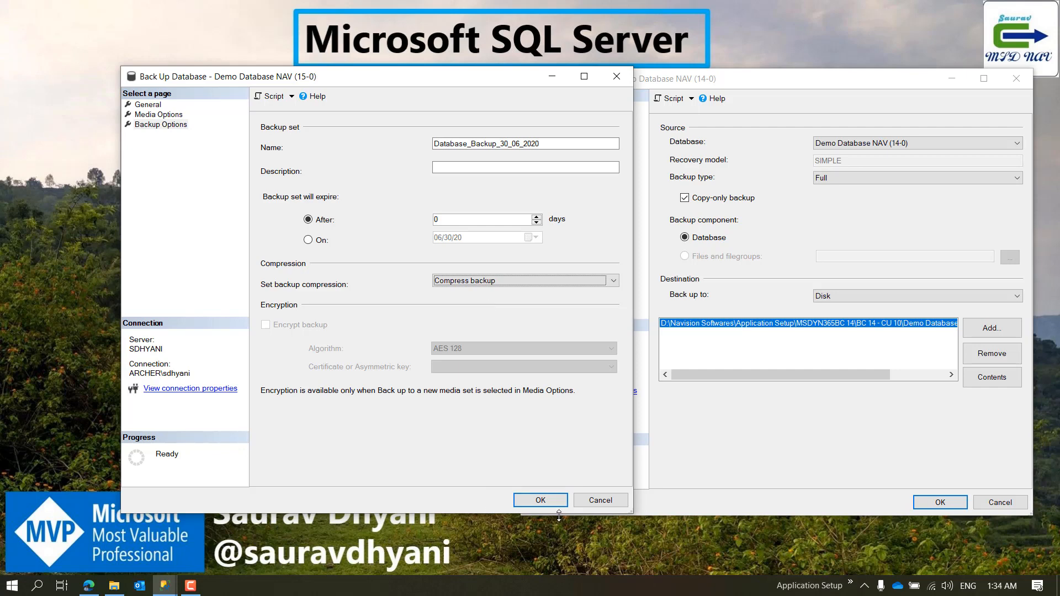
Step: Close the 14-0 backup dialog and bring the 15-0 backup dialog up over the main Management Studio window
left_click(1016, 79)
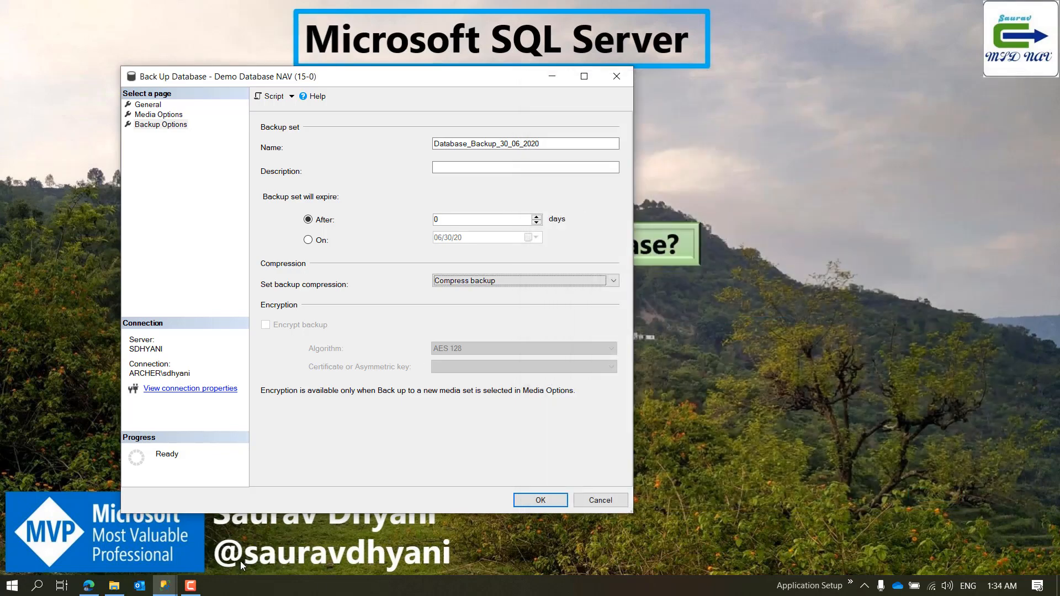
mouse_move(164, 585)
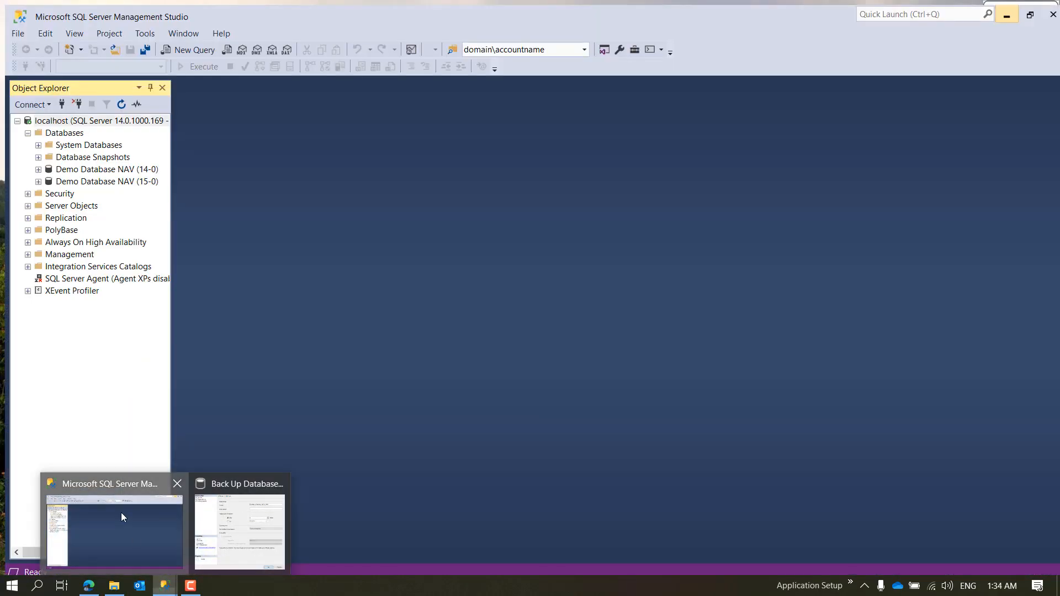
left_click(121, 512)
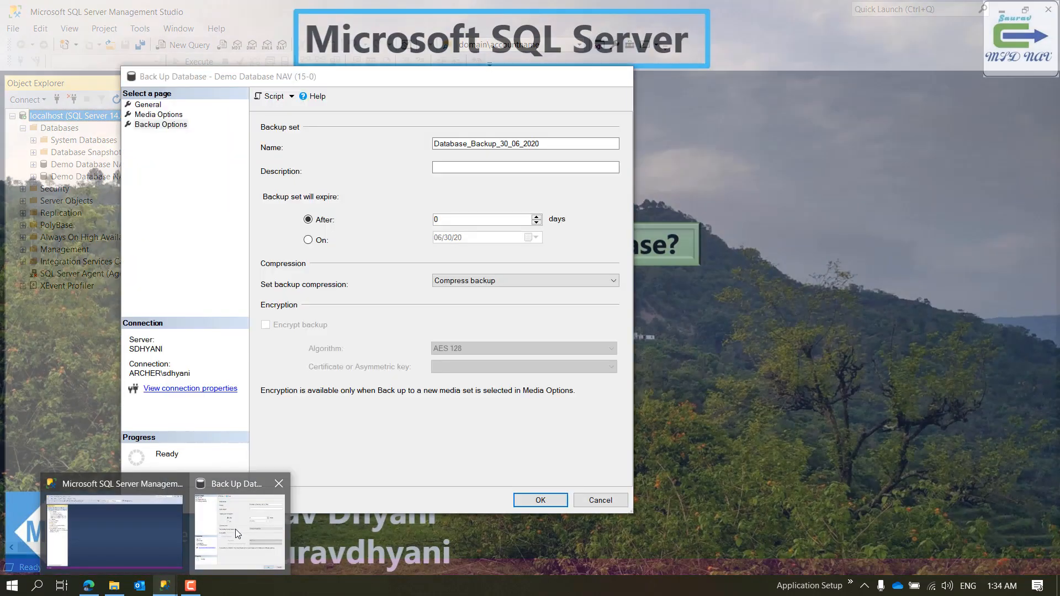
left_click(236, 529)
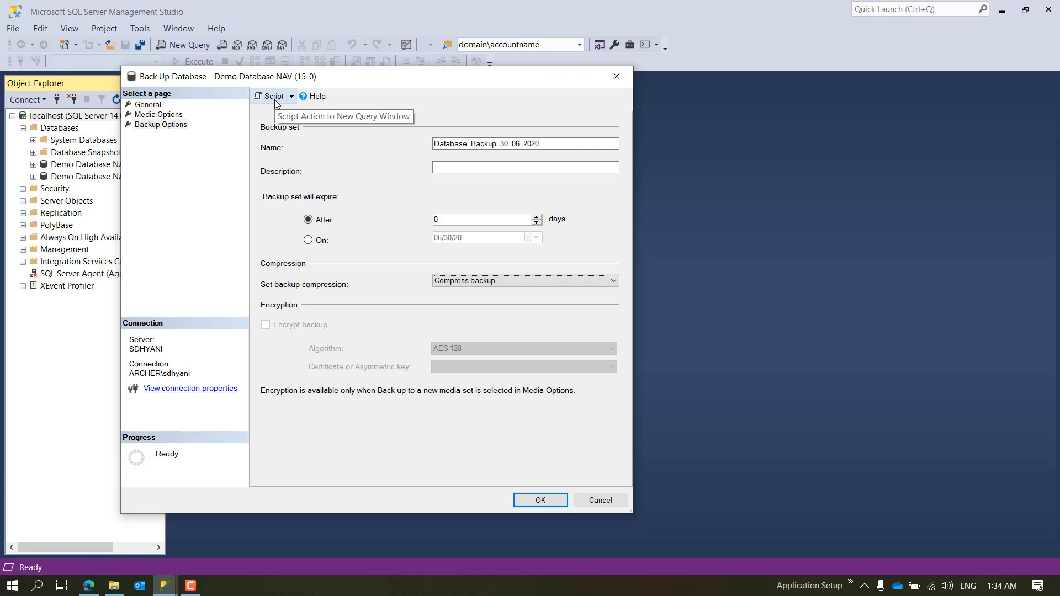
Step: Look over the scripting choices and the media, backup and general settings of the 15-0 backup
left_click(292, 96)
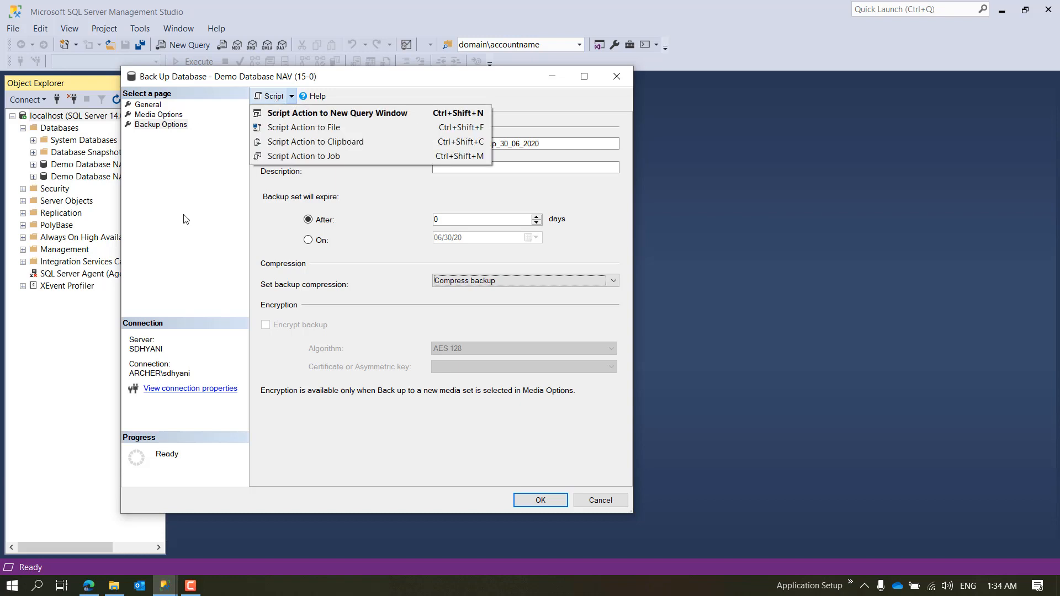
left_click(159, 114)
left_click(147, 105)
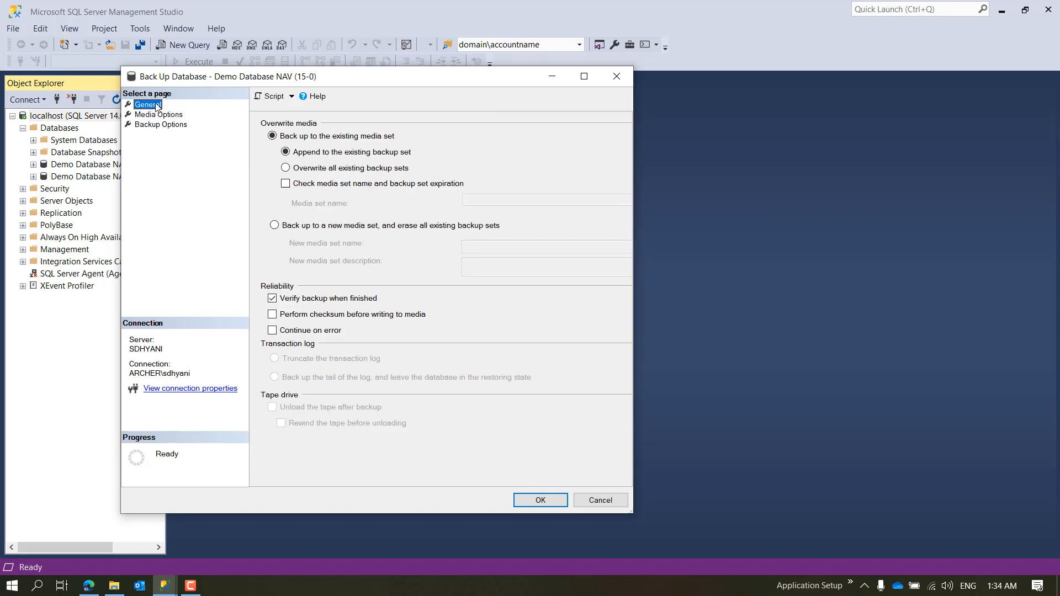
left_click(166, 124)
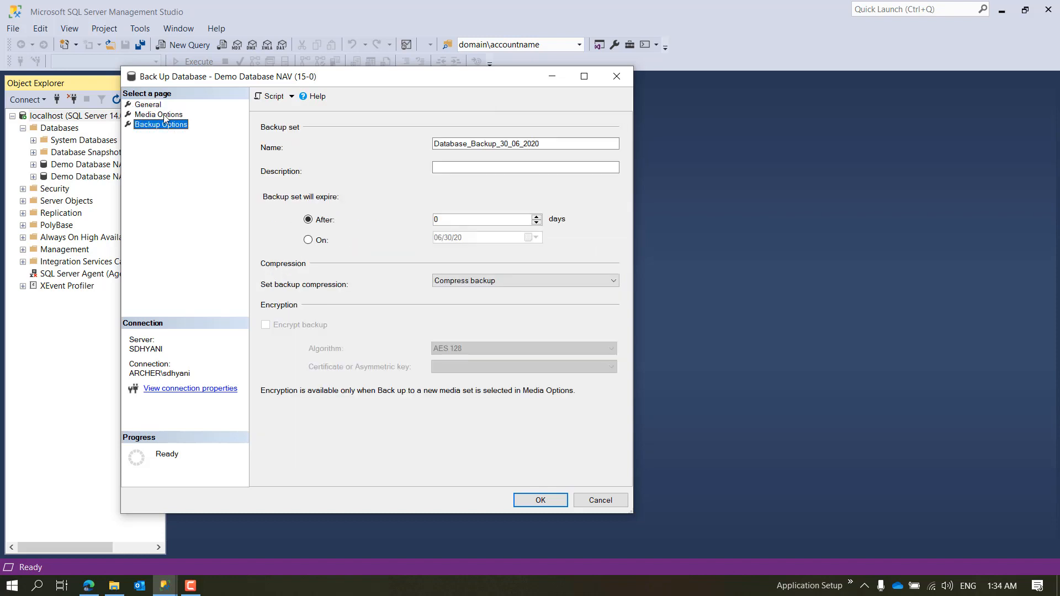
left_click(164, 116)
left_click(160, 105)
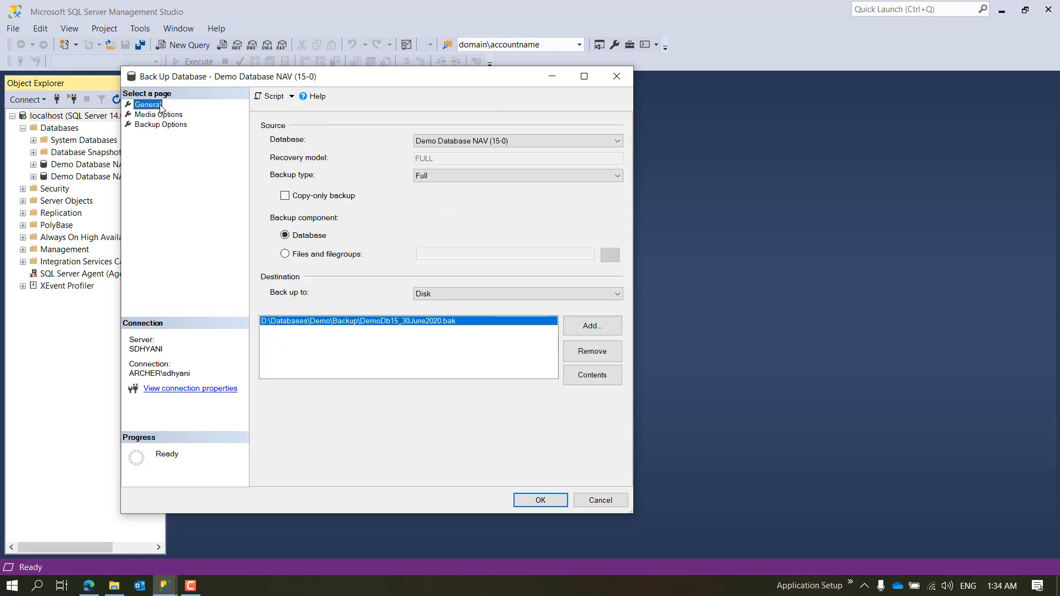
Step: Script the 15-0 backup action to a new query window and bring that query forward
left_click(291, 97)
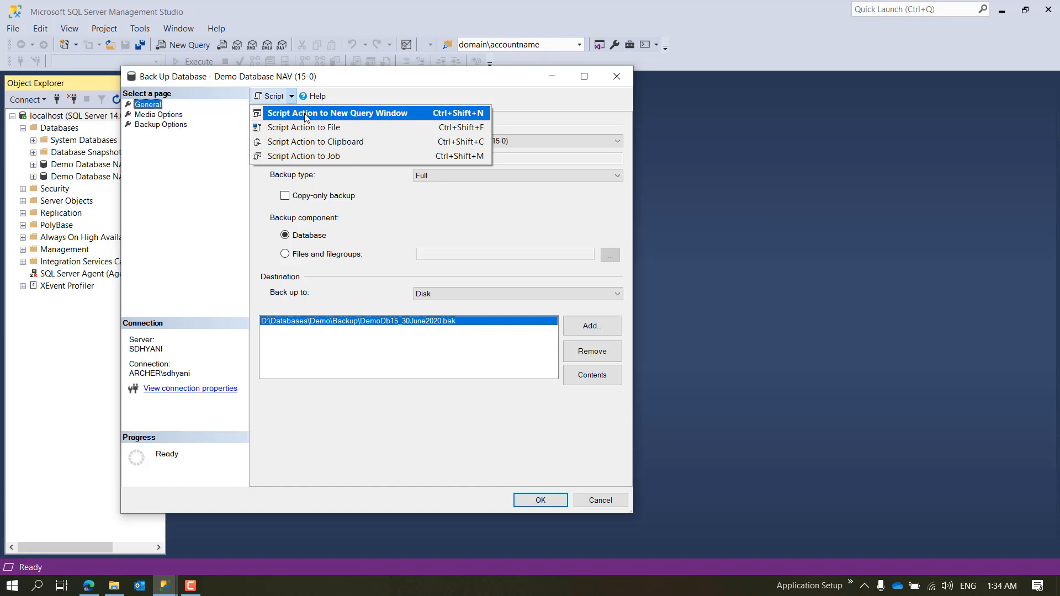
left_click(305, 115)
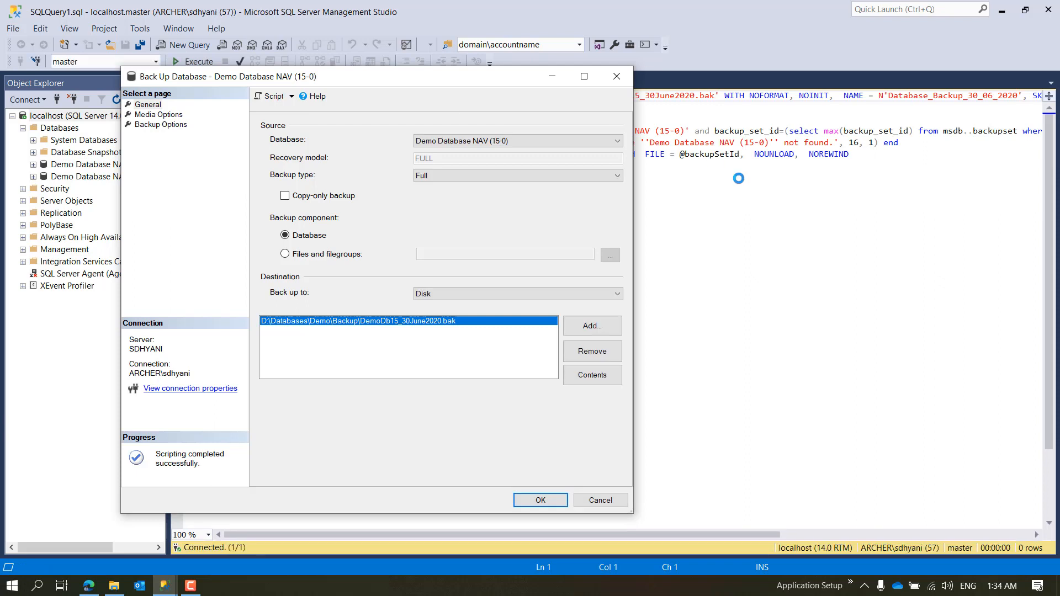
left_click(739, 178)
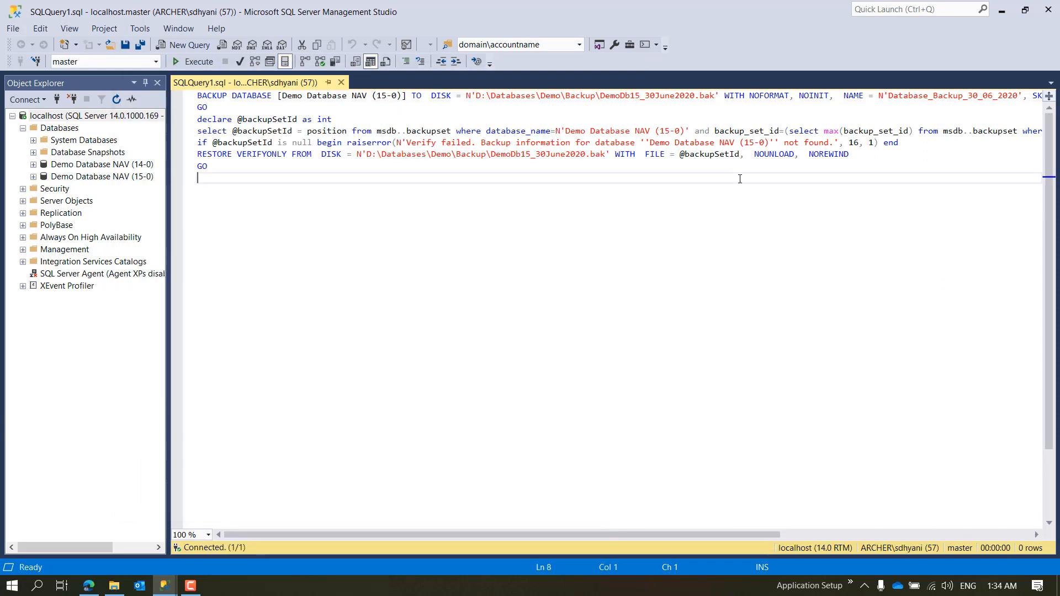
Step: Examine the generated backup script, highlighting all of it and the verification statements after the BACKUP DATABASE line
left_click_drag(481, 133, 194, 100)
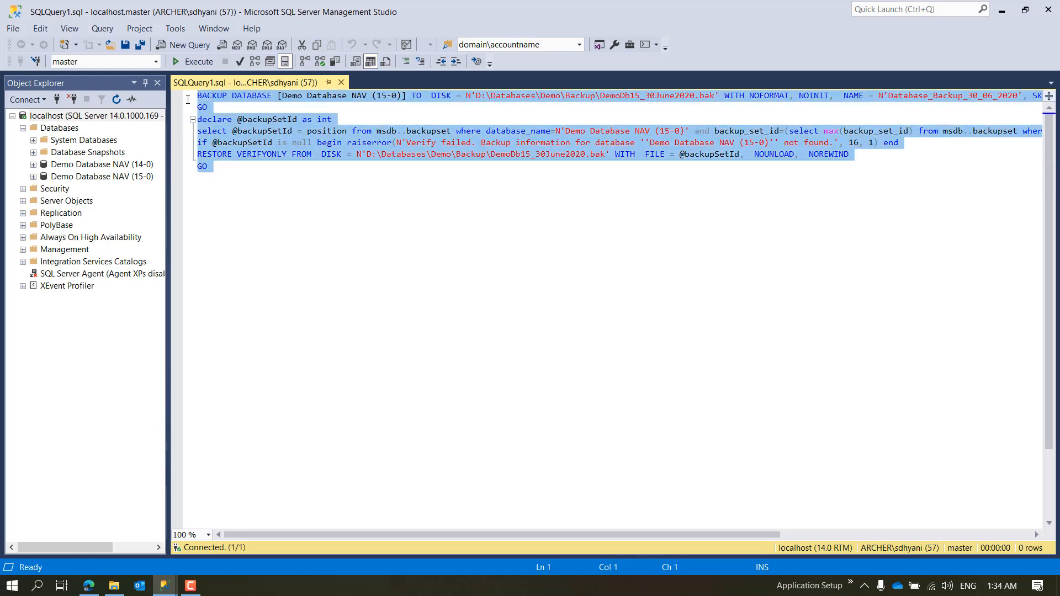
left_click_drag(345, 537, 140, 415)
left_click_drag(272, 175, 198, 107)
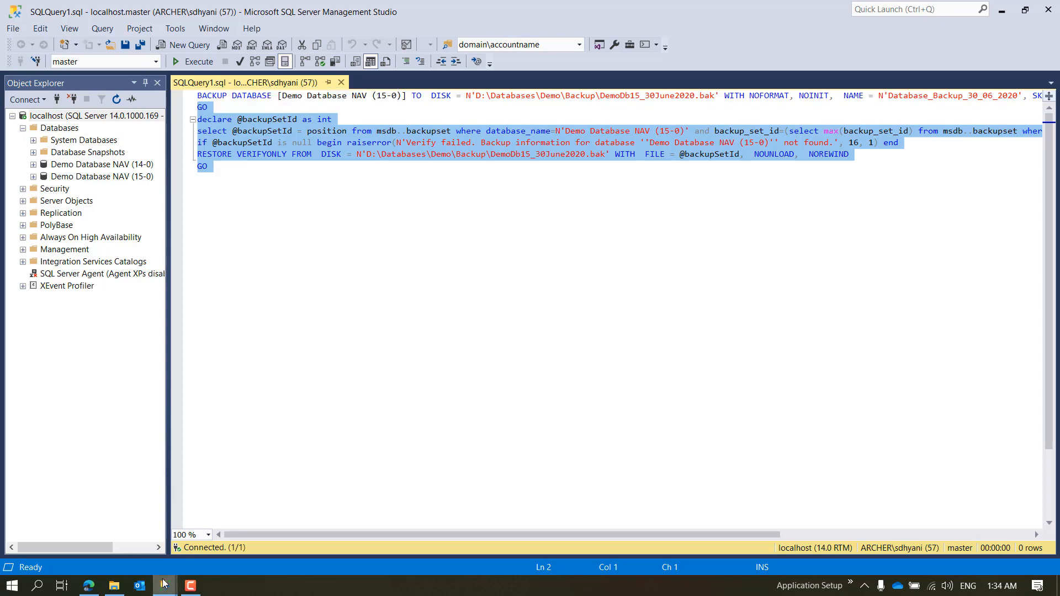
Step: Return to the 15-0 backup dialog and recheck its backup type, media options, set name and compression, ending on the general settings
mouse_move(163, 584)
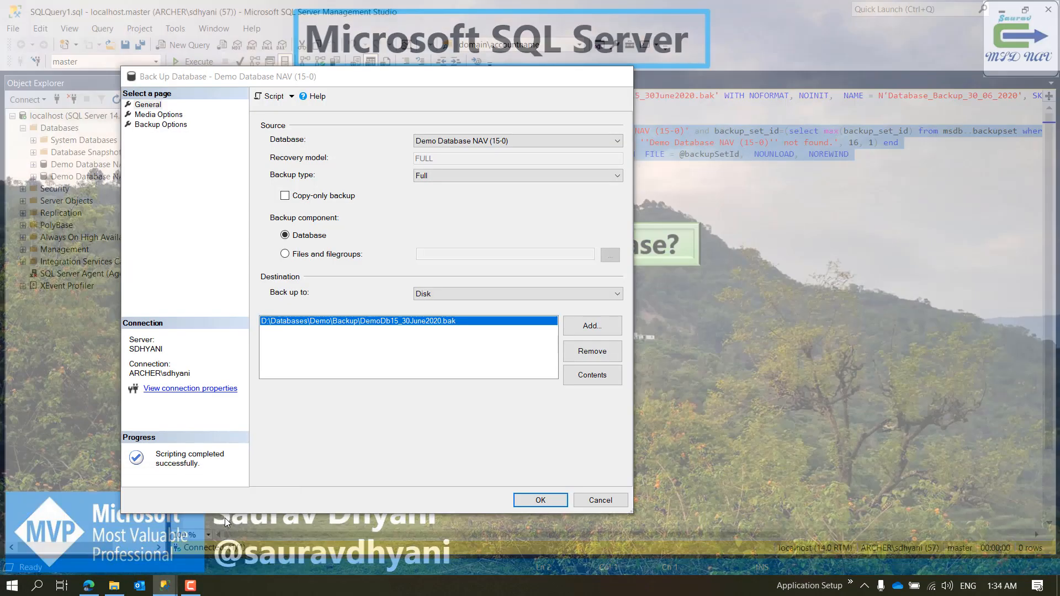
left_click(224, 518)
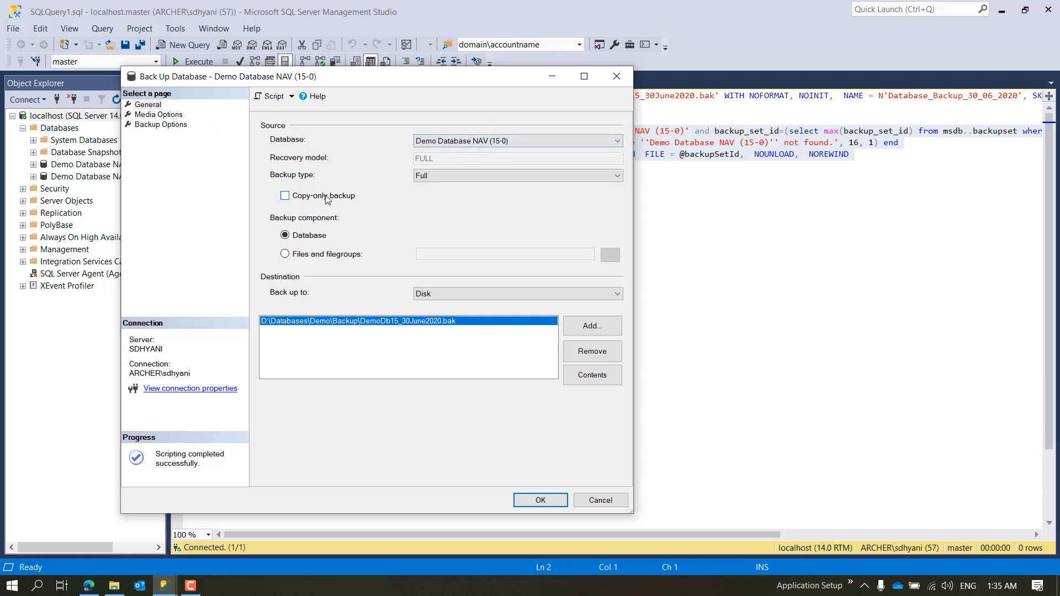
left_click(462, 172)
left_click(462, 172)
left_click(174, 116)
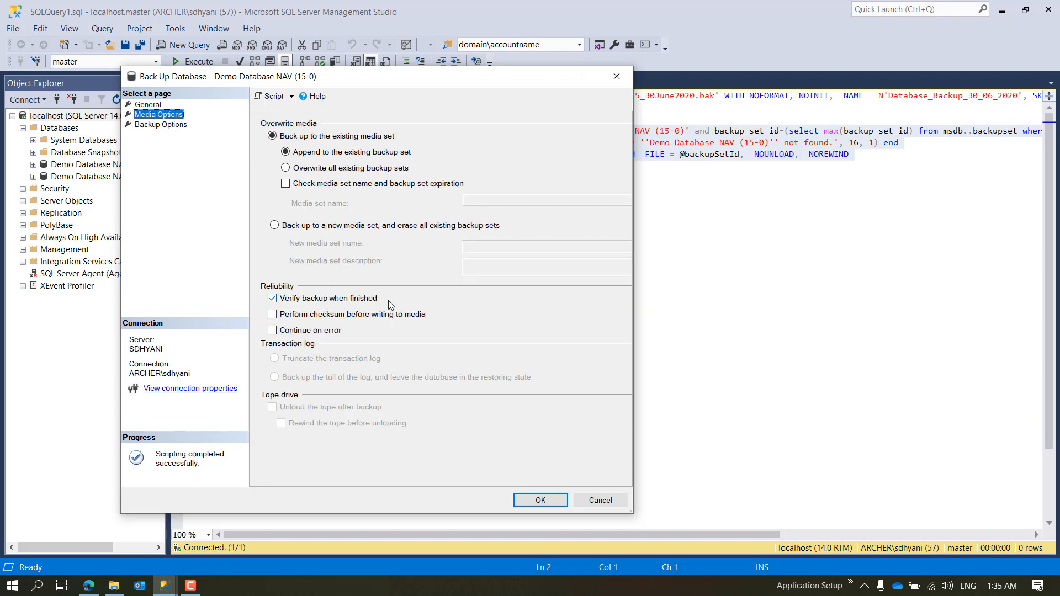
left_click(178, 126)
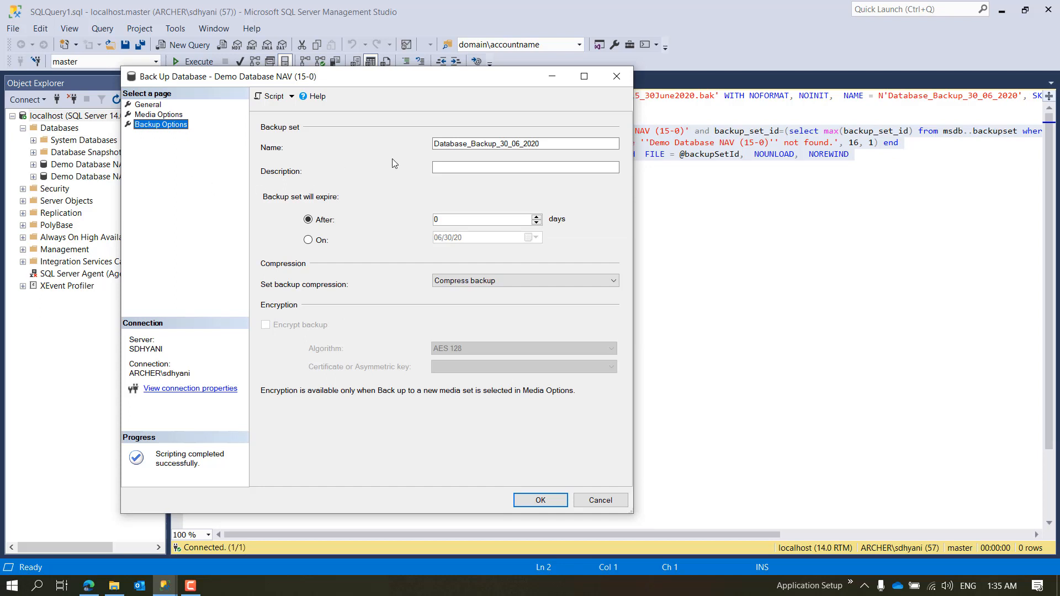
left_click_drag(568, 146, 278, 149)
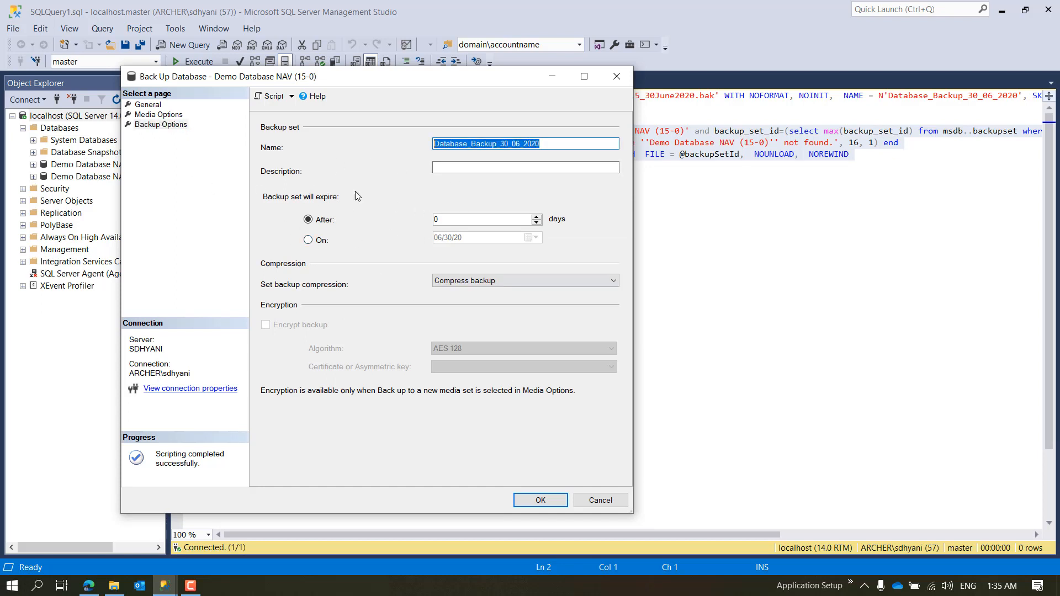
left_click(452, 281)
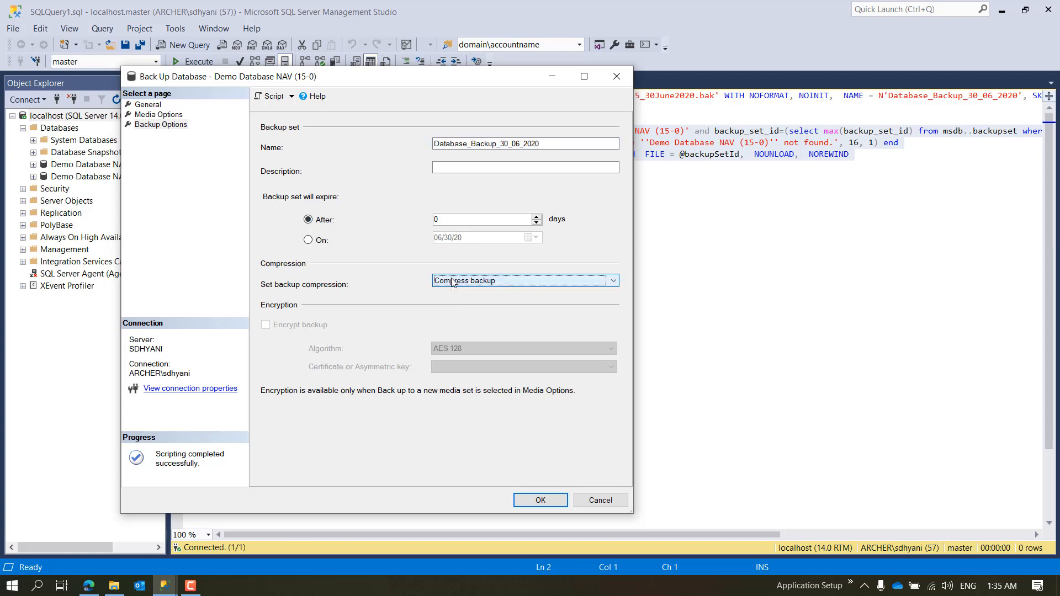
left_click(159, 114)
left_click(159, 105)
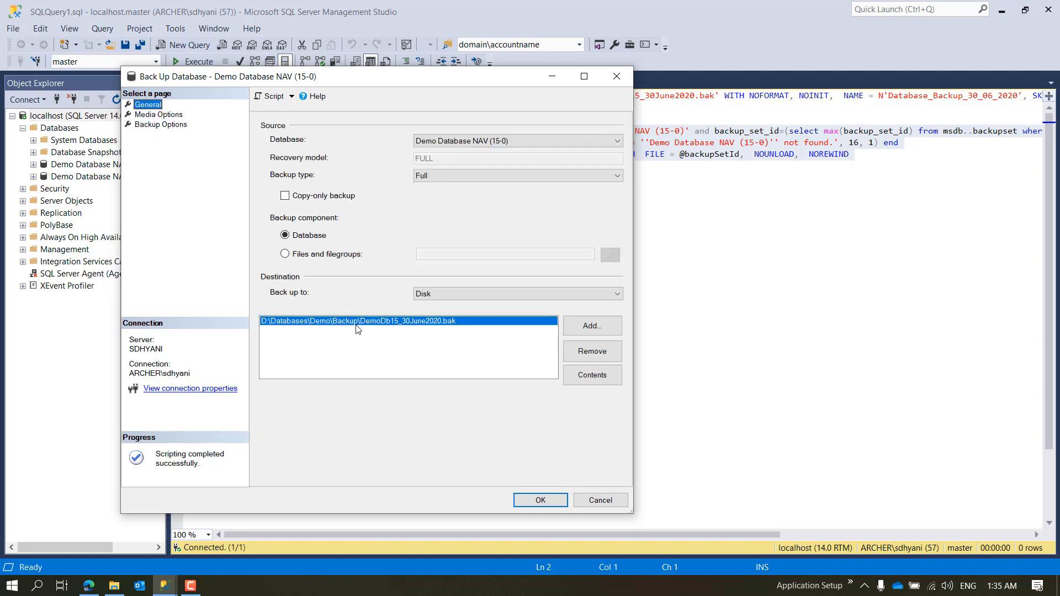
Step: Switch to File Explorer and check the contents of the Databases\Demo\Backup folder on drive D before running the backup
left_click(115, 589)
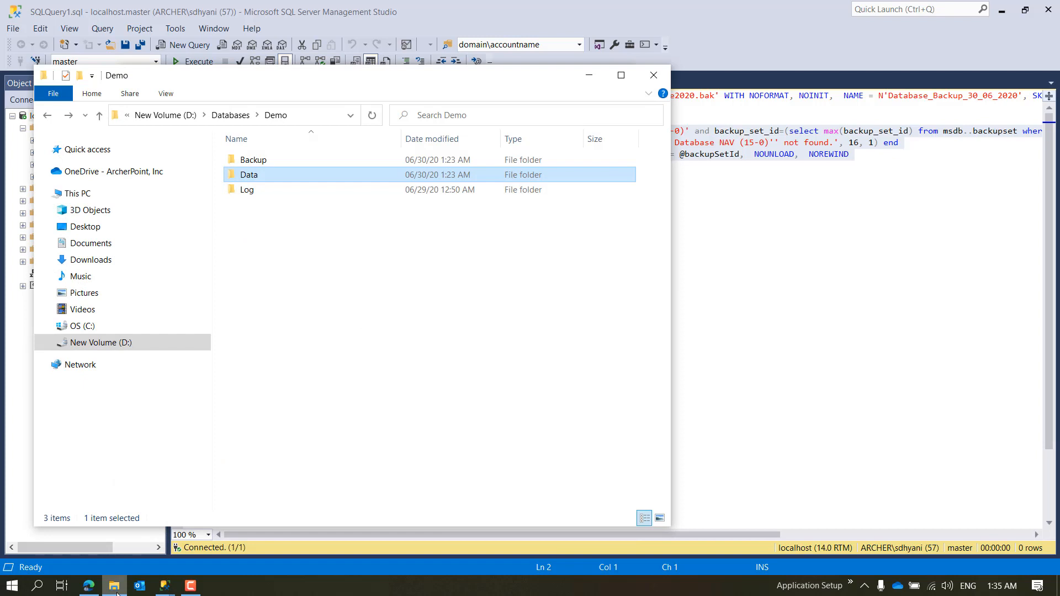
double_click(255, 160)
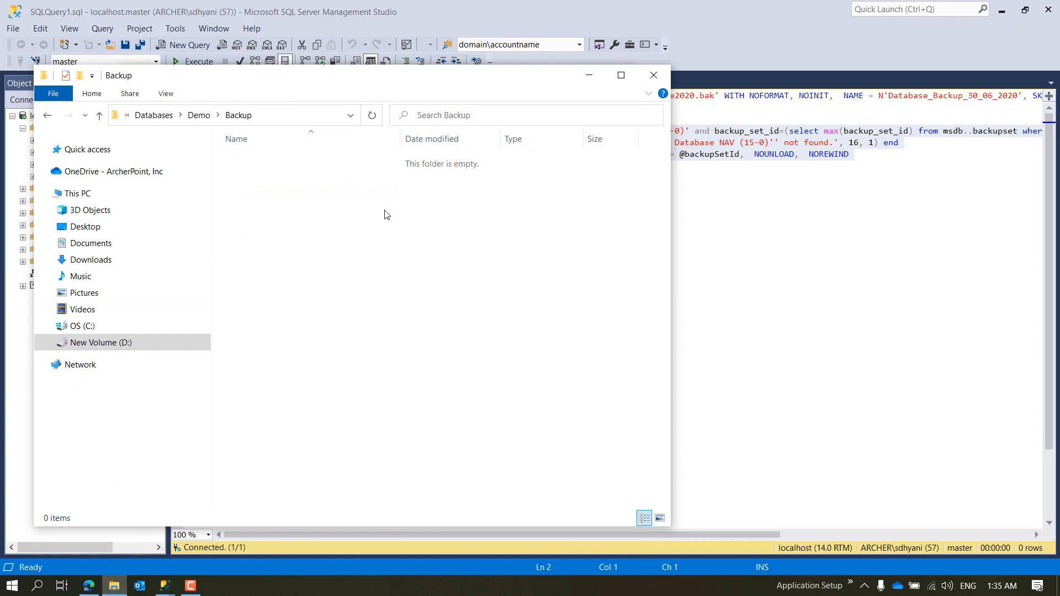
left_click(844, 222)
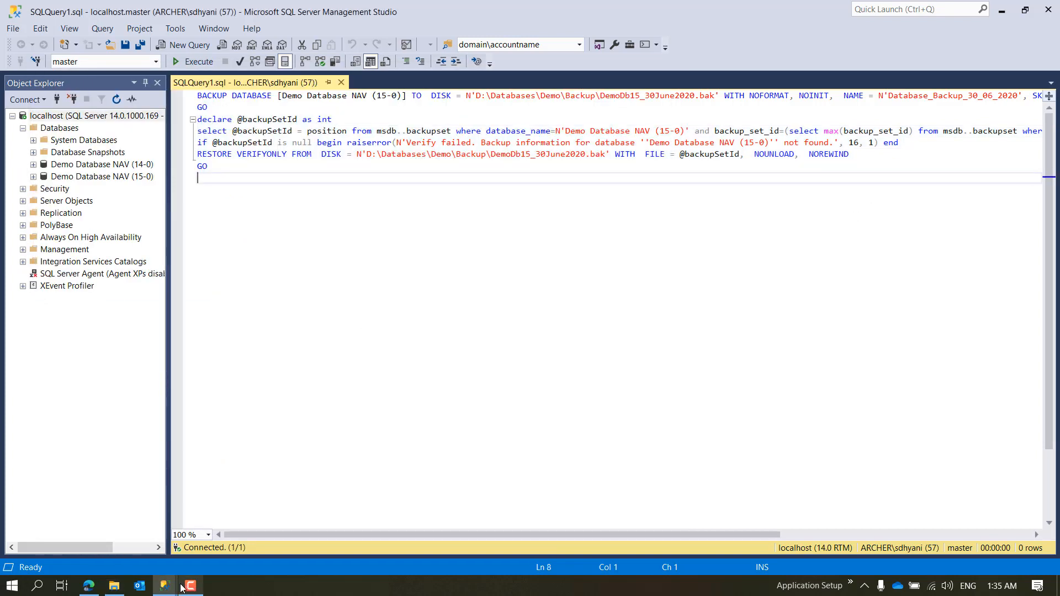
Step: Return to the Back Up Database dialog in SQL Server Management Studio, run the 15-0 backup and dismiss the completion message
mouse_move(170, 588)
left_click(225, 546)
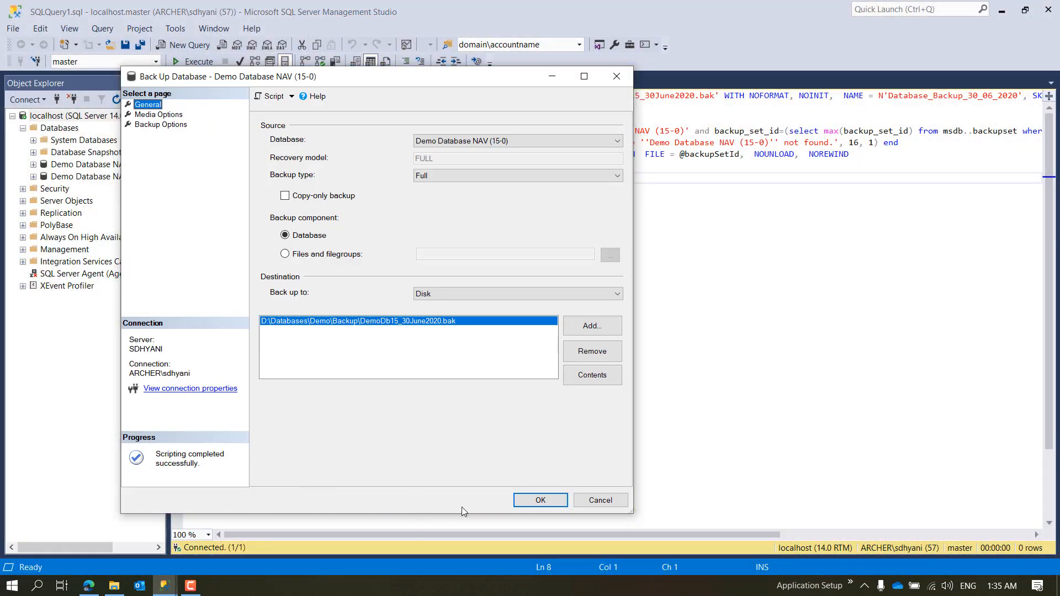
left_click(535, 500)
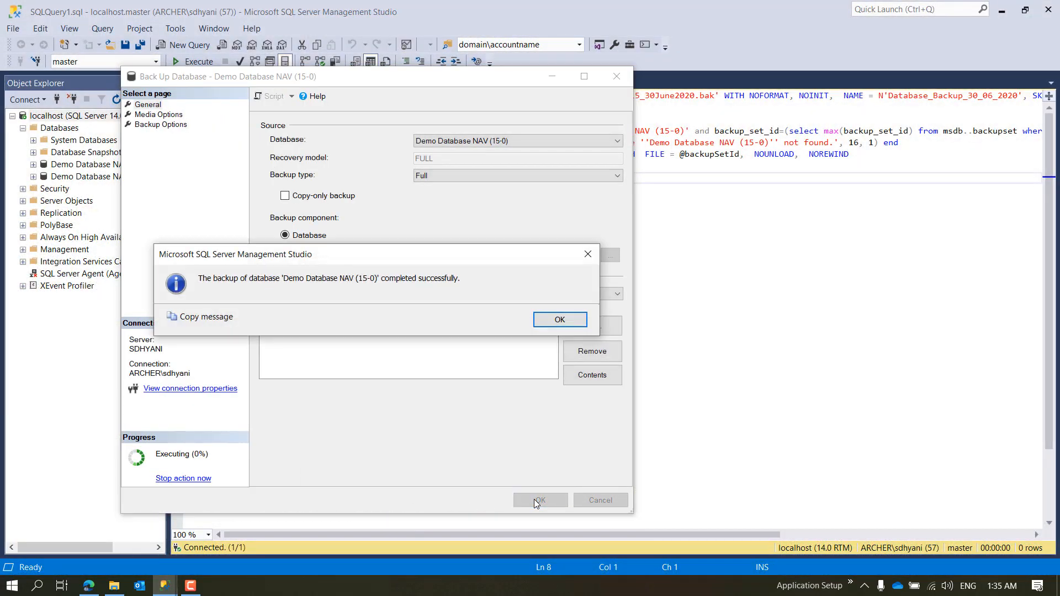
left_click(560, 321)
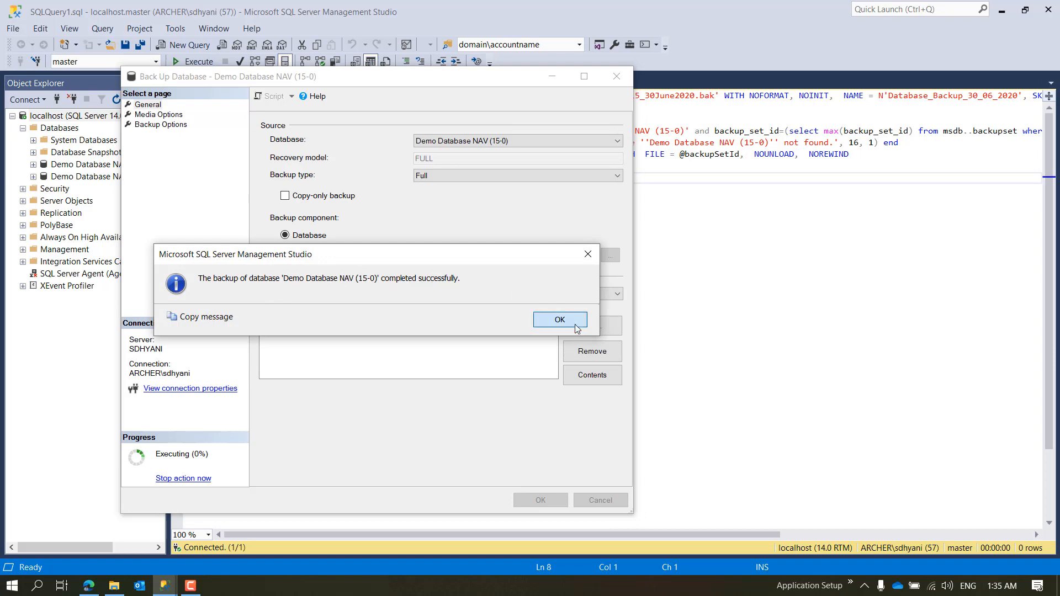
Step: Check DemoDb15_30June2020.bak in the Backup folder in File Explorer, and minimize the Management Studio and File Explorer windows
left_click(113, 586)
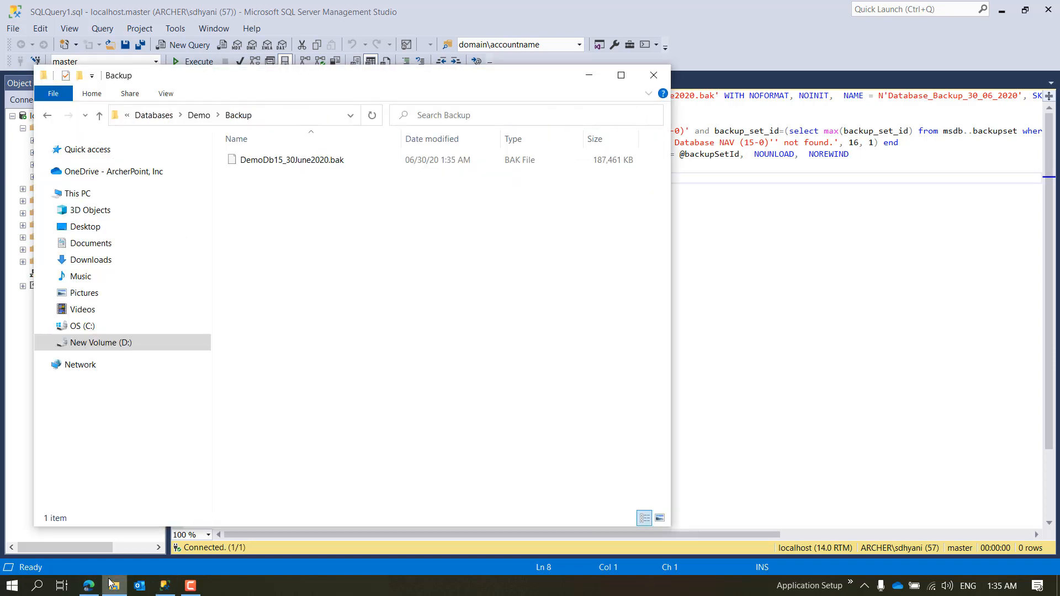
left_click(328, 161)
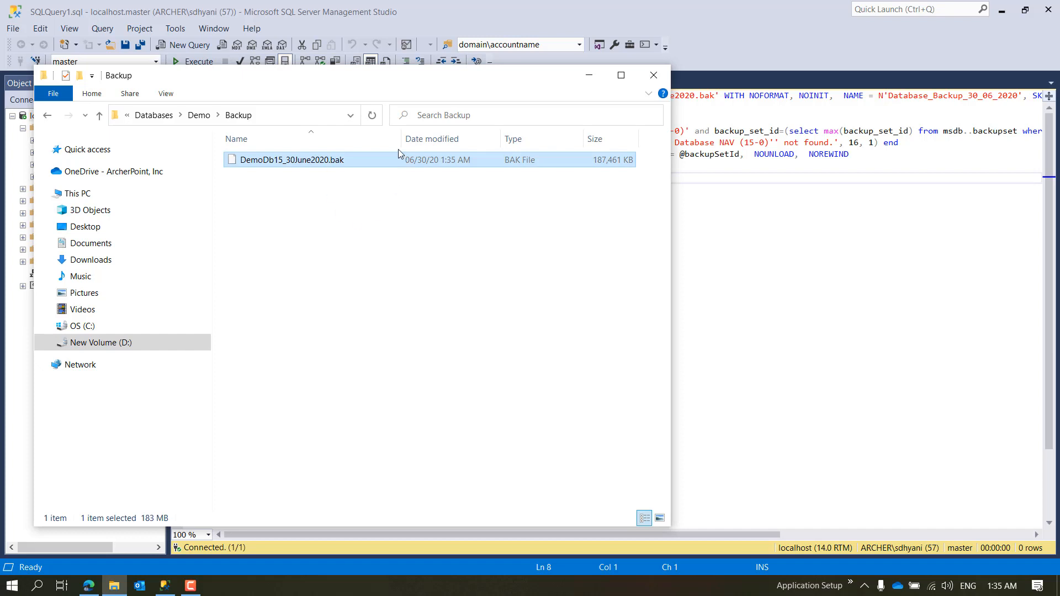
left_click(798, 268)
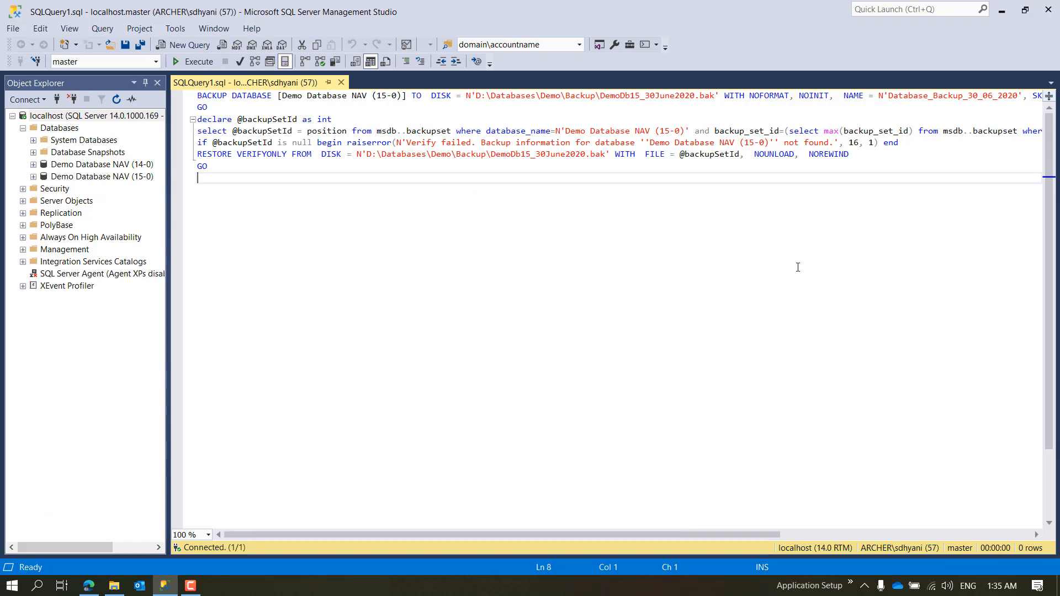
left_click(1008, 14)
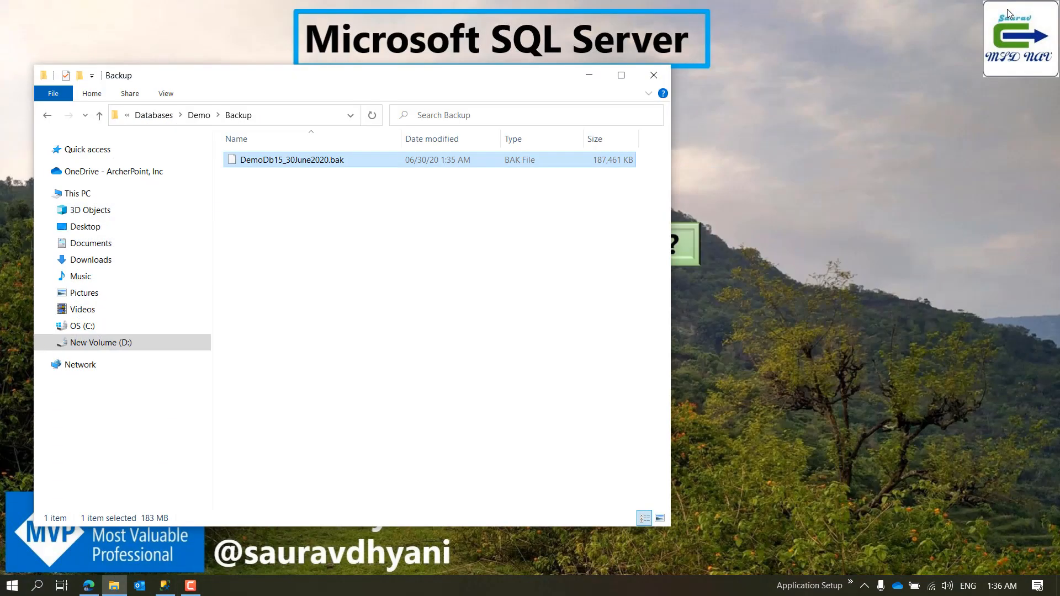
left_click(589, 75)
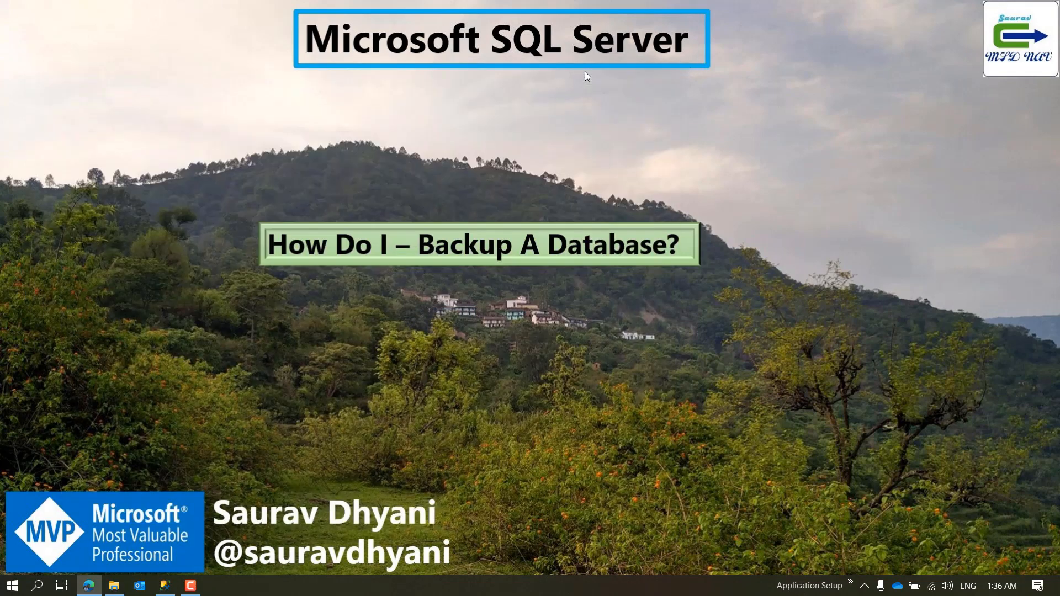